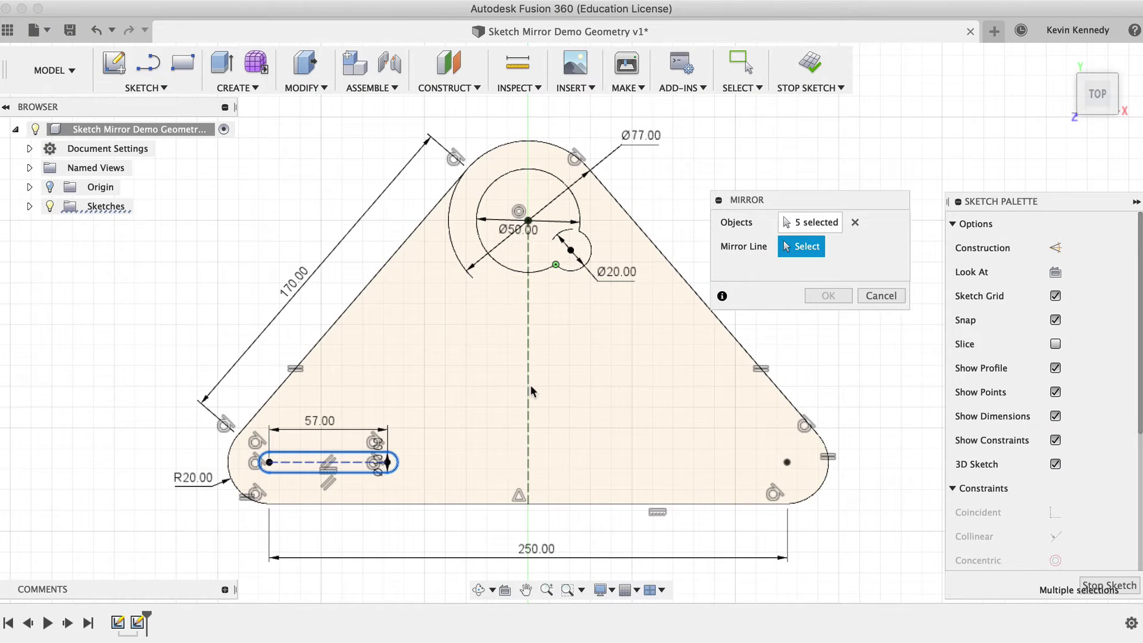
# Step: Use the dashed construction centreline as the mirror line to copy the slot rightward
pyautogui.click(526, 387)
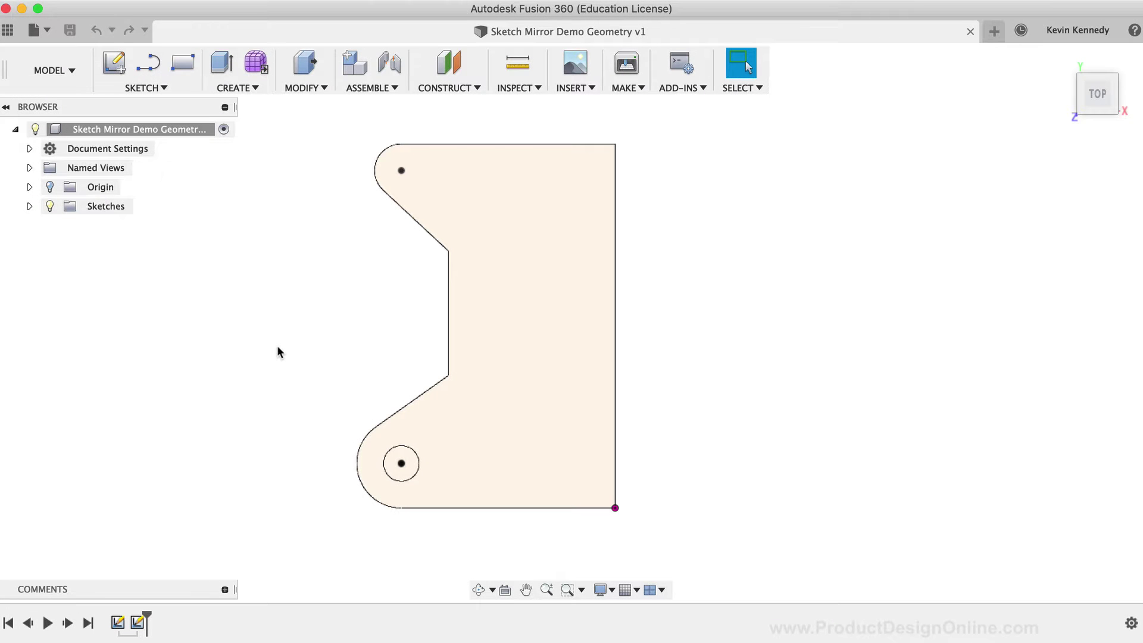
pyautogui.click(166, 88)
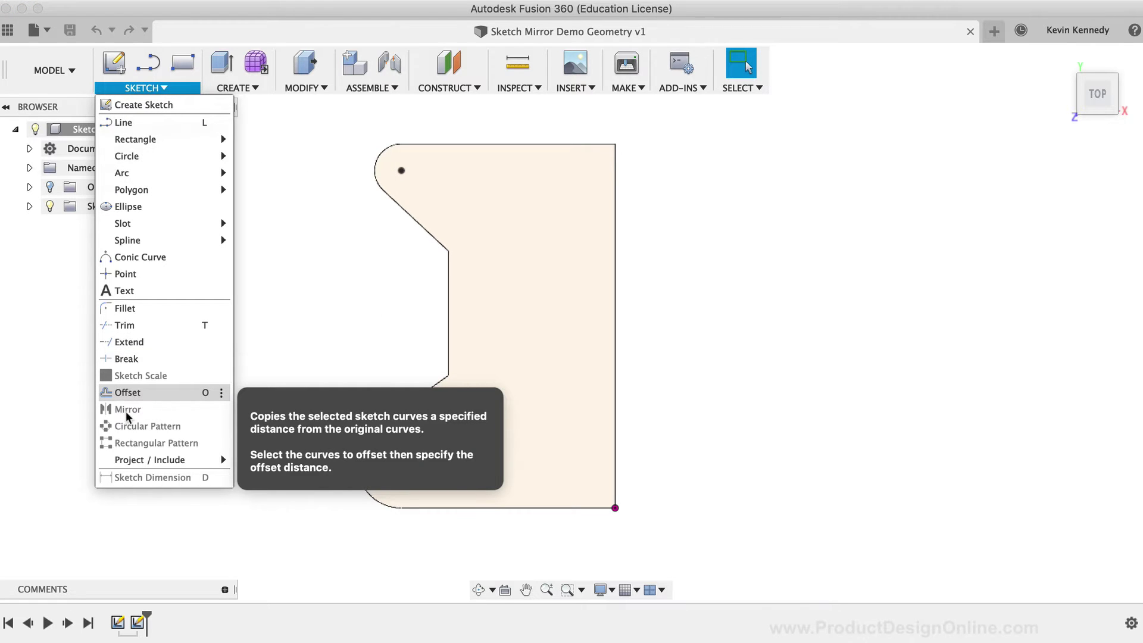
pyautogui.rightClick(301, 309)
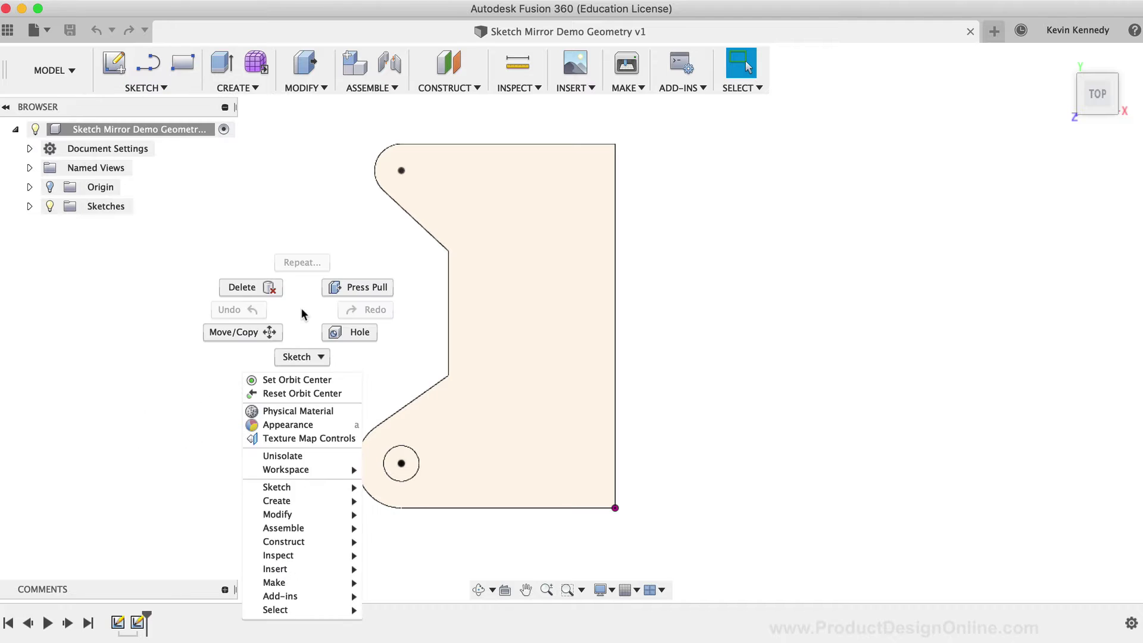
pyautogui.moveTo(300, 496)
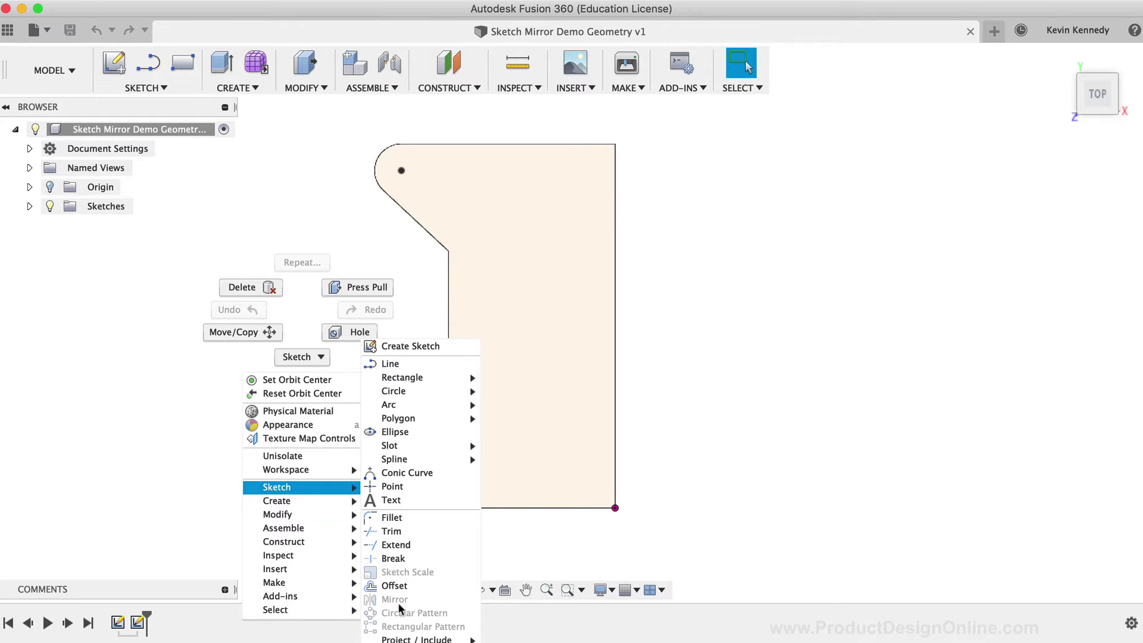
pyautogui.click(718, 481)
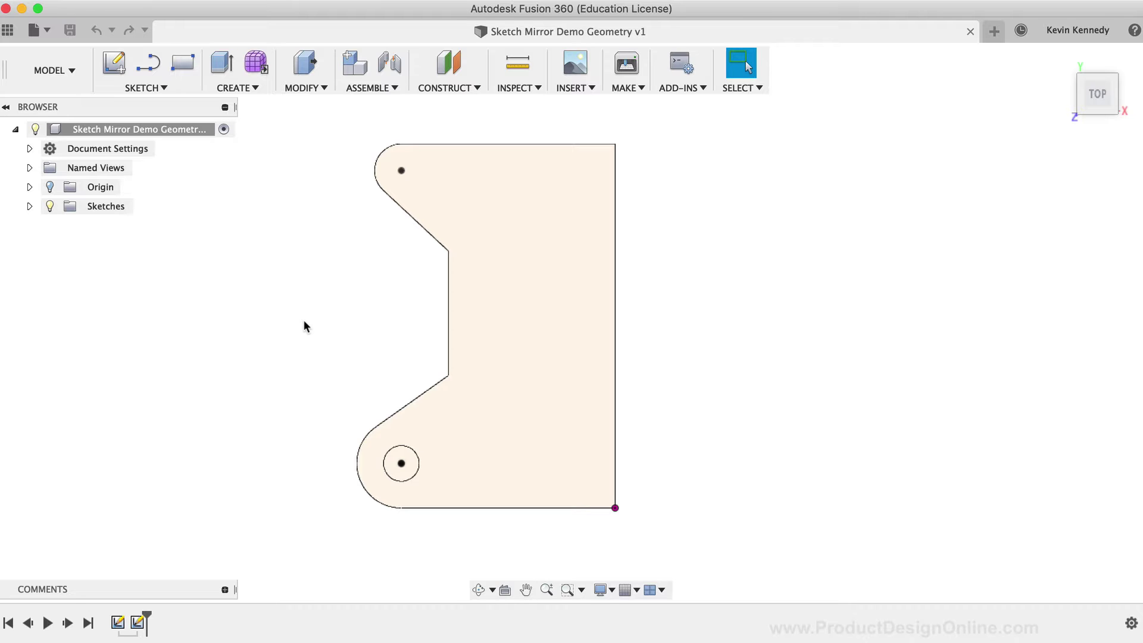
pyautogui.click(238, 88)
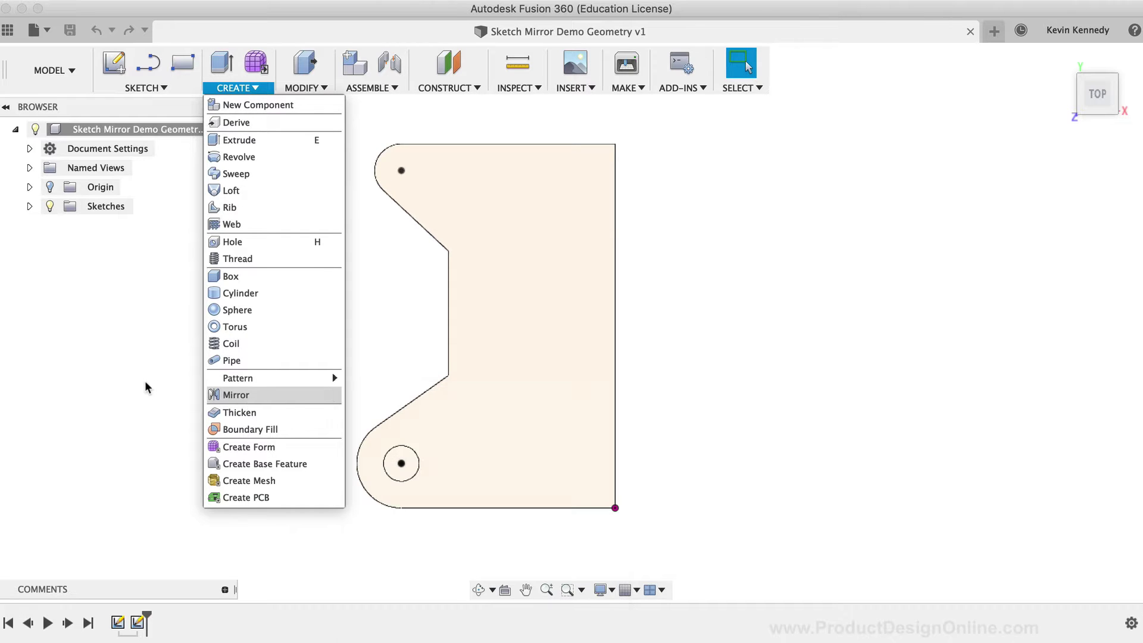
pyautogui.click(146, 387)
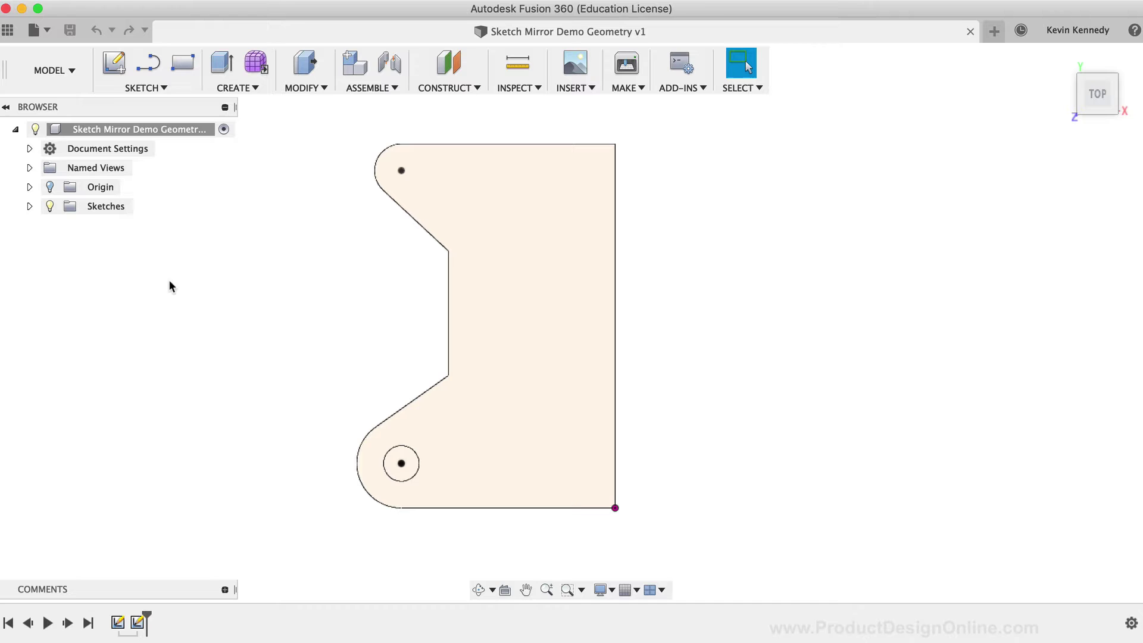
pyautogui.click(143, 88)
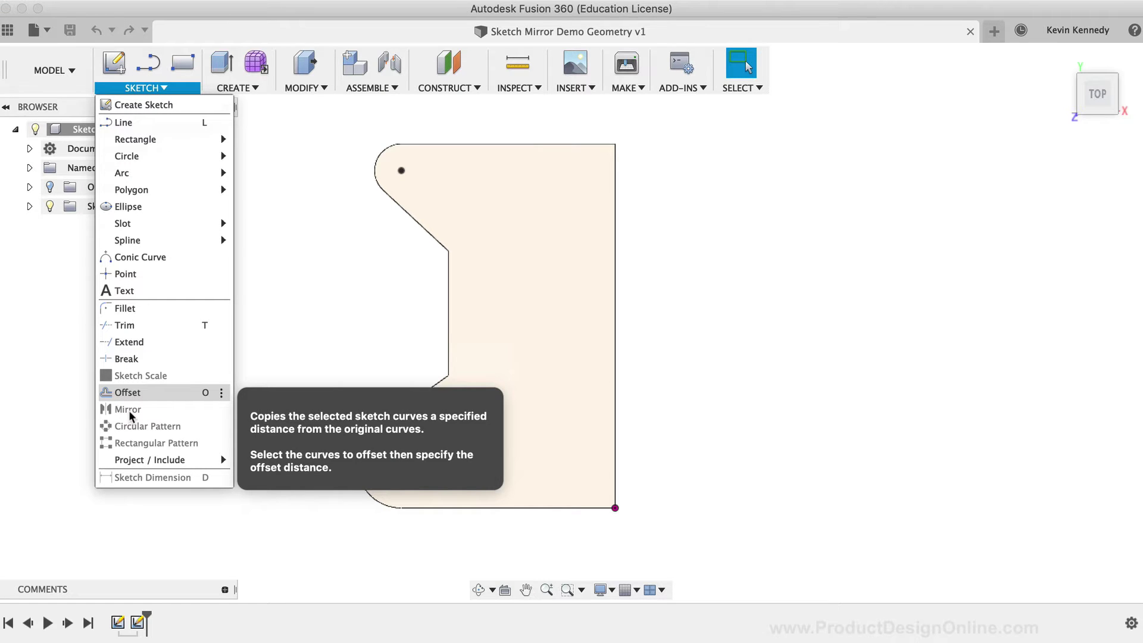
pyautogui.click(73, 412)
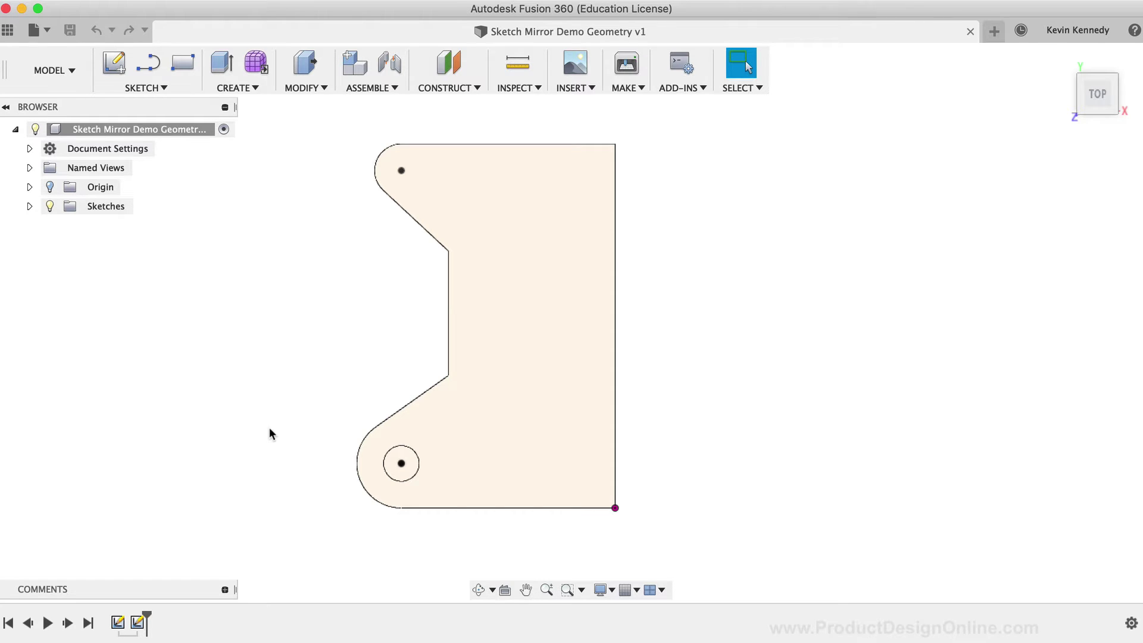
pyautogui.click(146, 87)
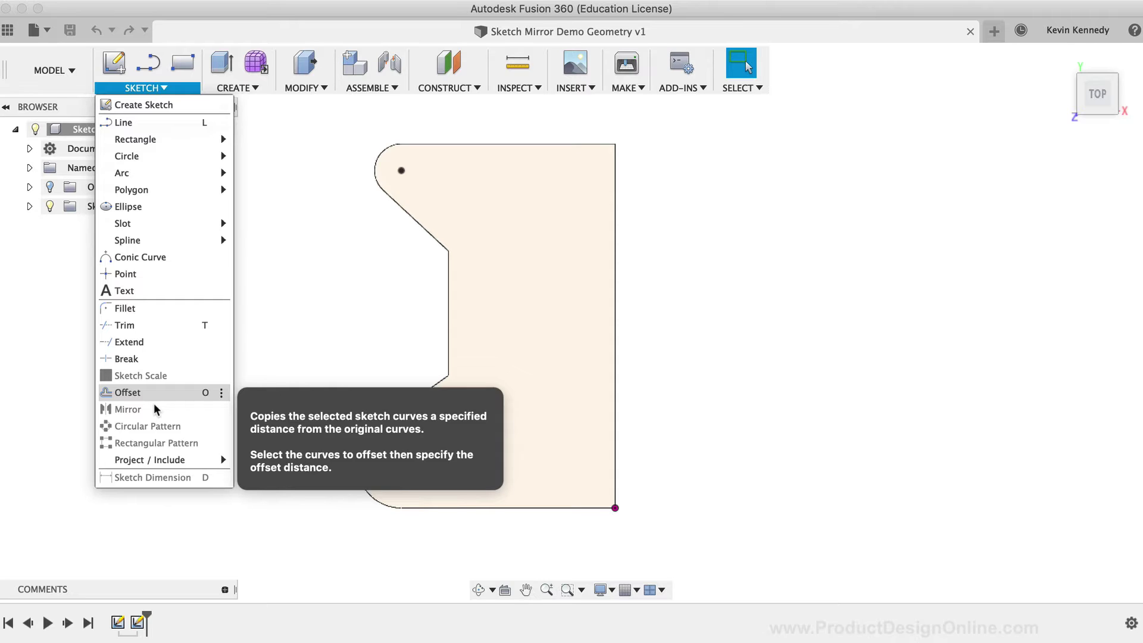
pyautogui.click(56, 400)
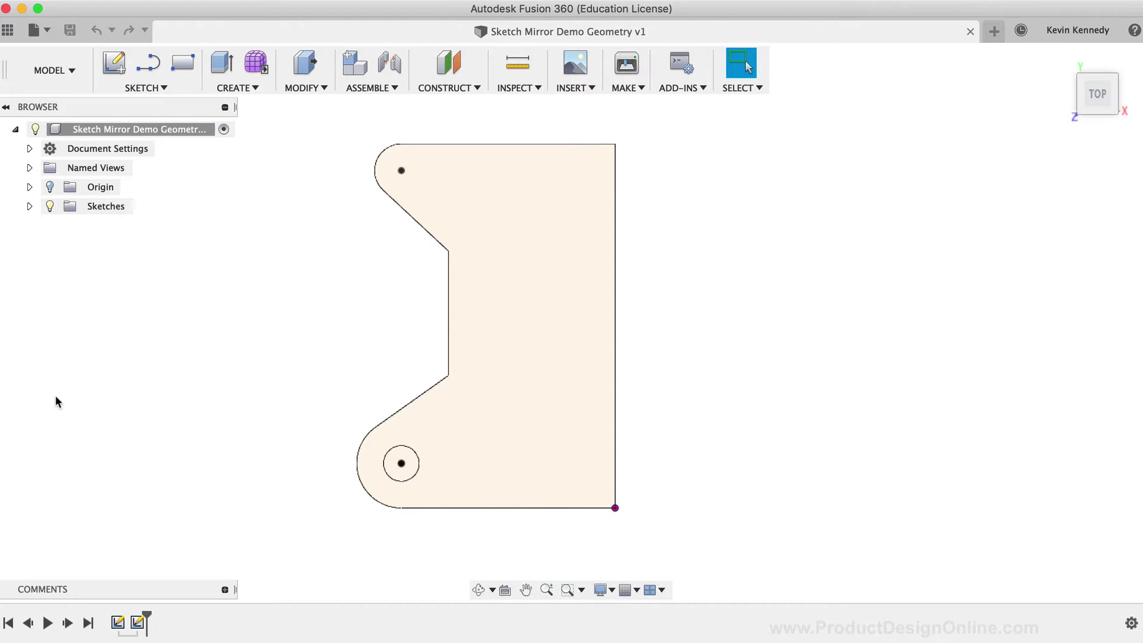
# Step: Edit the Mirror Entire Sketch sketch from the timeline to reveal its dimensions and constraints
pyautogui.click(118, 622)
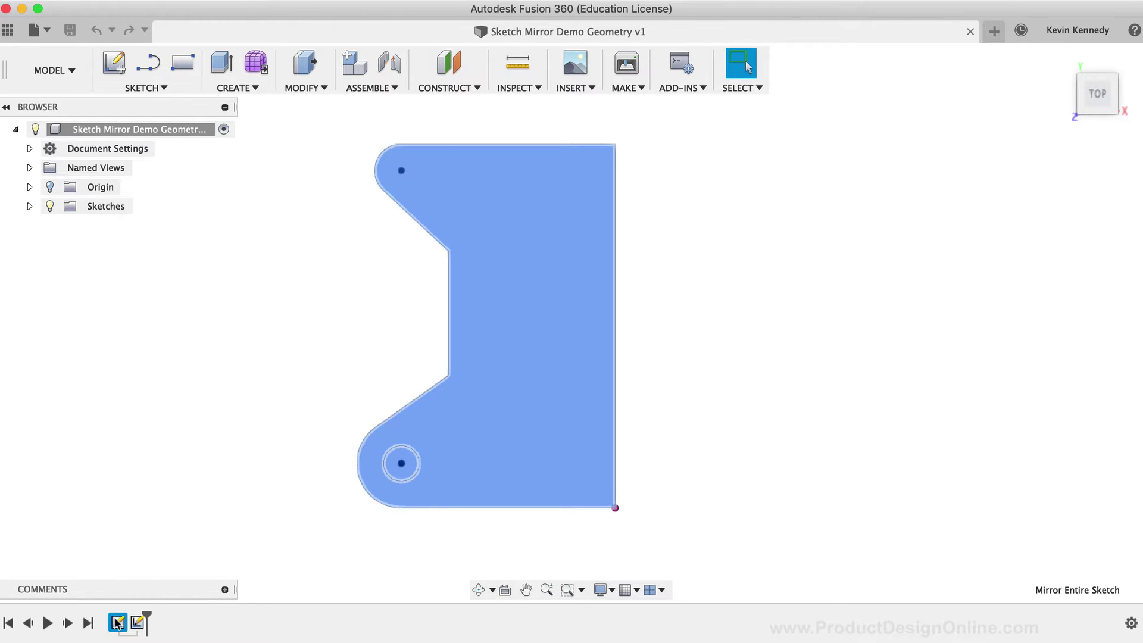
pyautogui.doubleClick(118, 622)
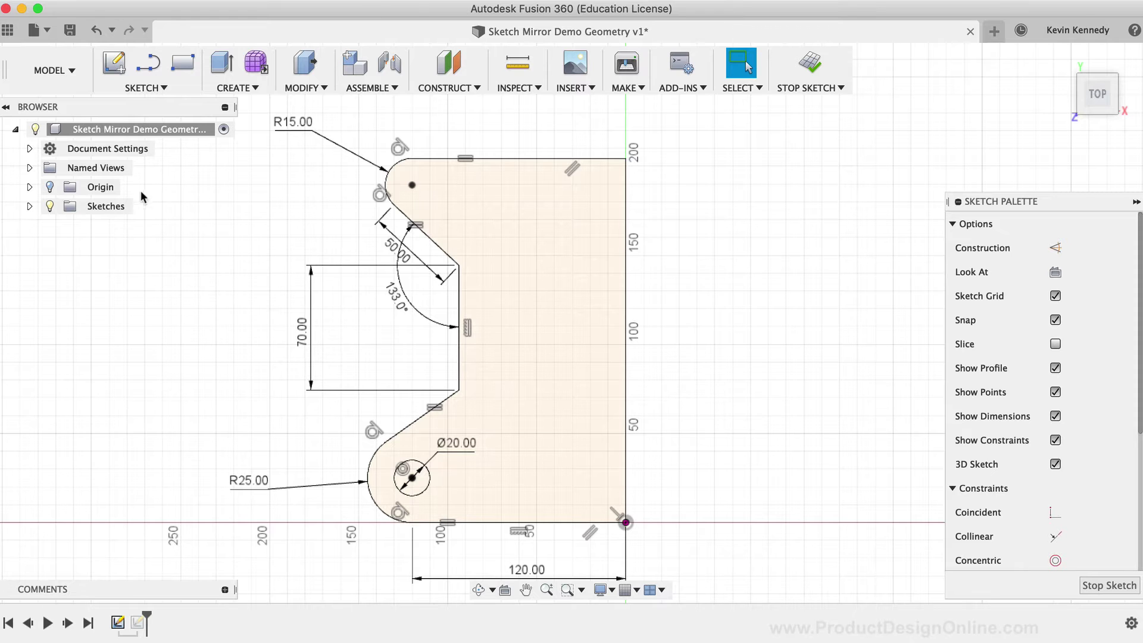
pyautogui.click(146, 88)
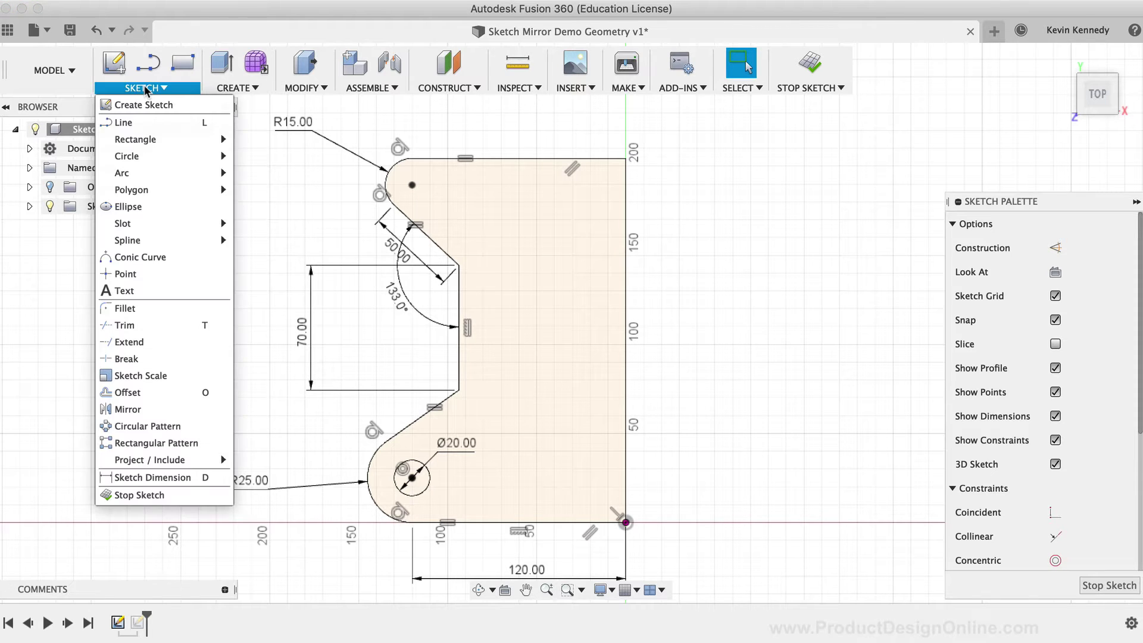
# Step: Start a sketch Mirror and window-select the whole half-profile, all 21 items, as objects
pyautogui.click(177, 407)
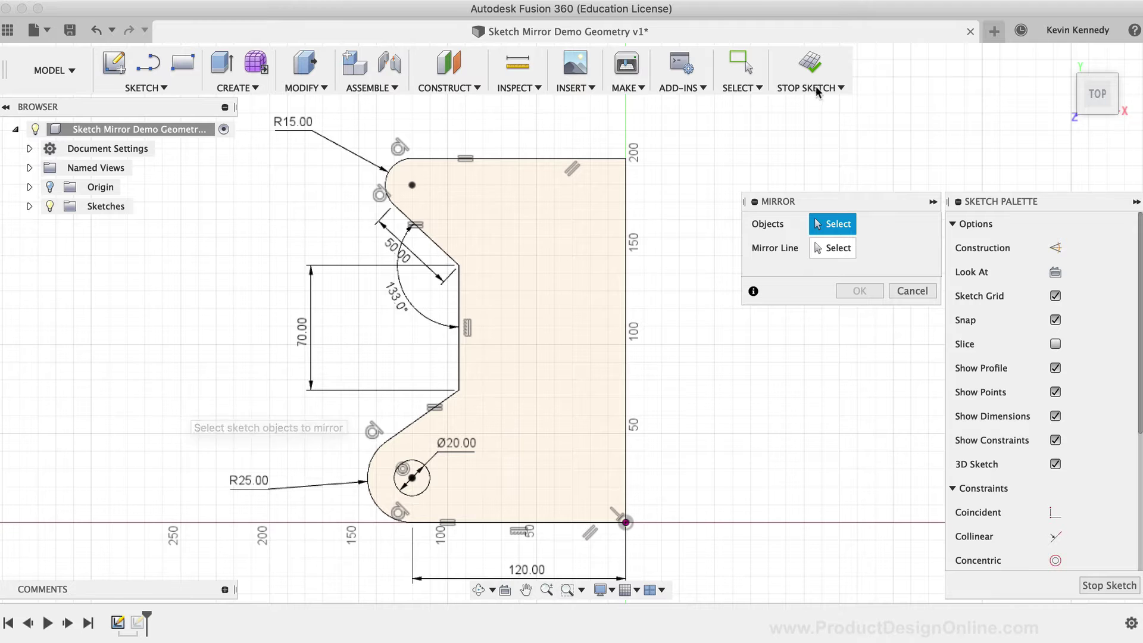
pyautogui.moveTo(832, 201); pyautogui.dragTo(802, 199)
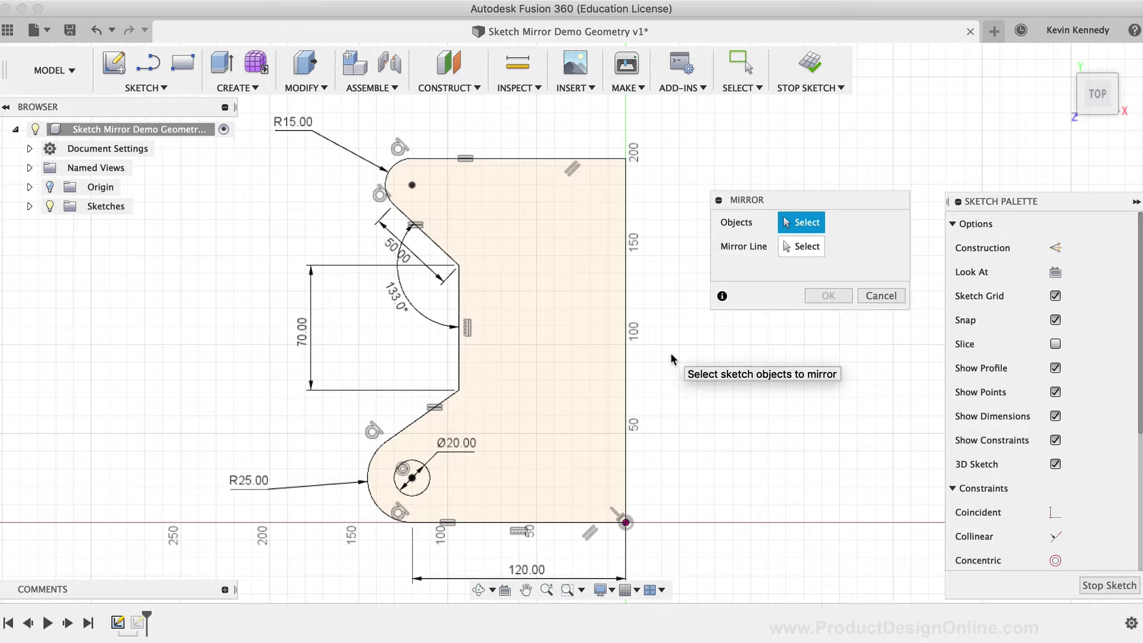
pyautogui.scroll(-2, 667, 360)
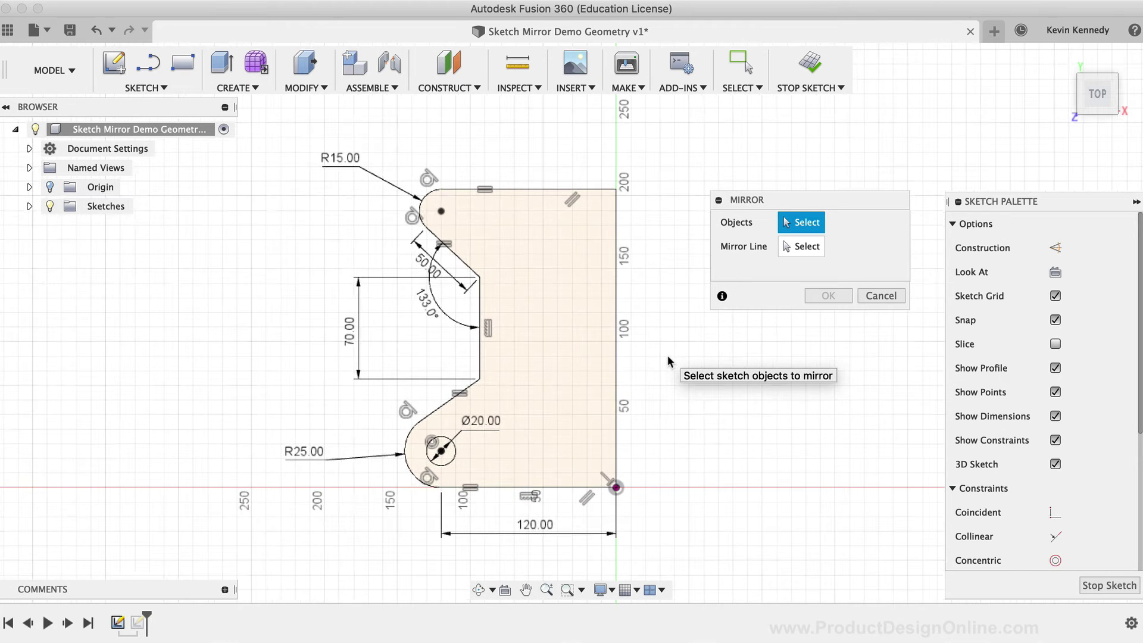
pyautogui.hscroll(2, 667, 354)
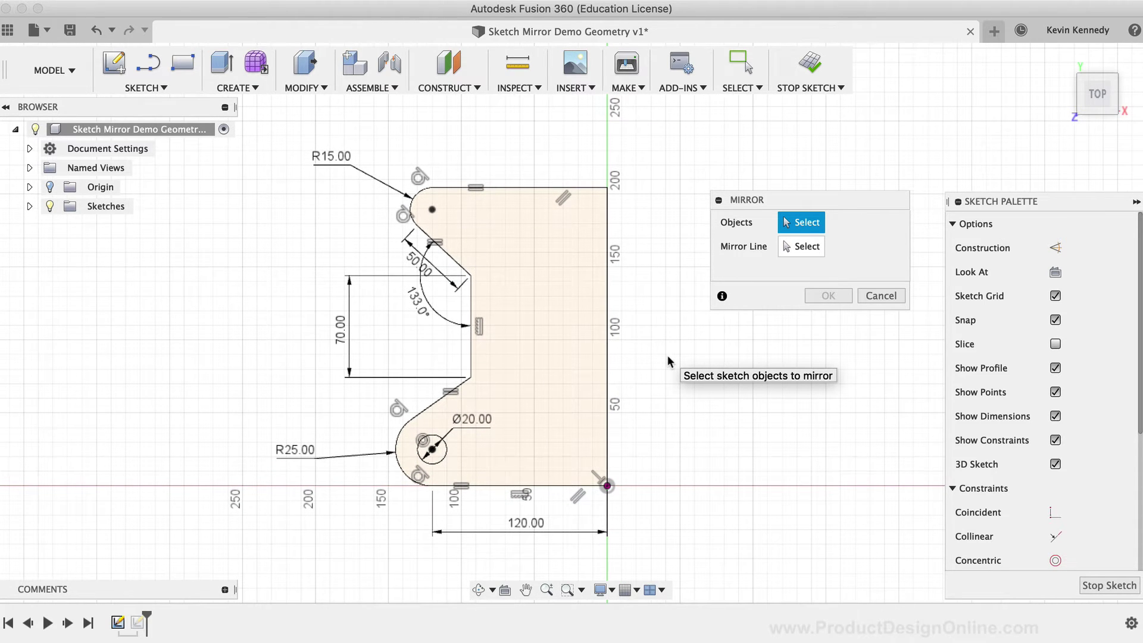
pyautogui.moveTo(277, 131)
pyautogui.mouseDown()
pyautogui.moveTo(450, 347)
pyautogui.moveTo(629, 540)
pyautogui.moveTo(665, 555)
pyautogui.mouseUp()
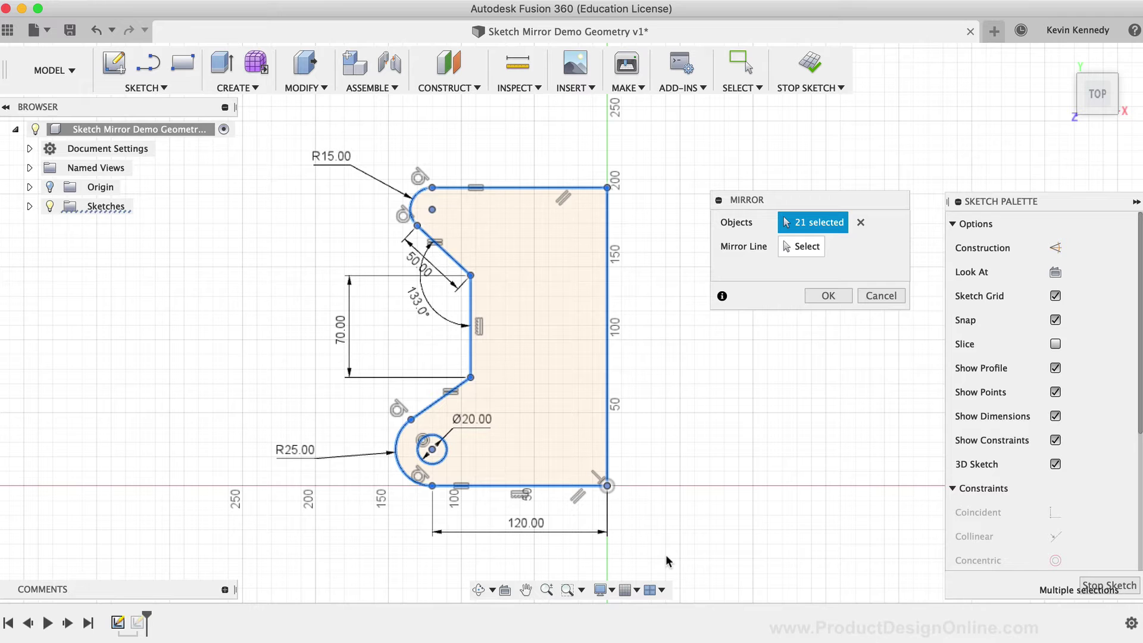
pyautogui.scroll(3, 690, 450)
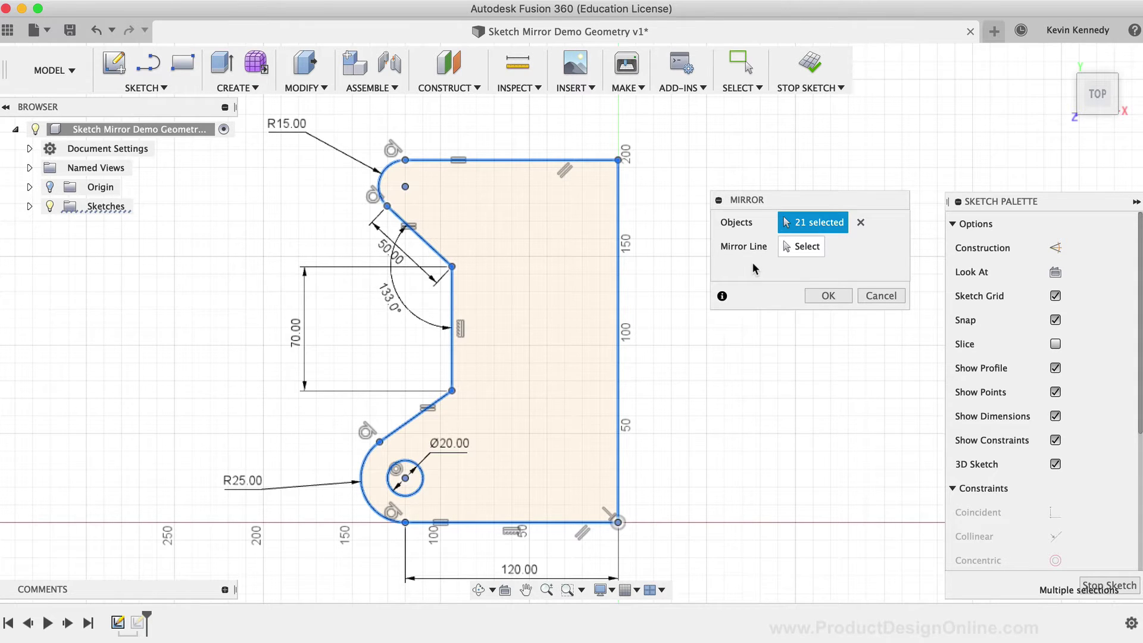
# Step: Reselect only the nine curves as objects: the profile lines, R15 and R25 arcs, and Ø20 circle
pyautogui.click(860, 224)
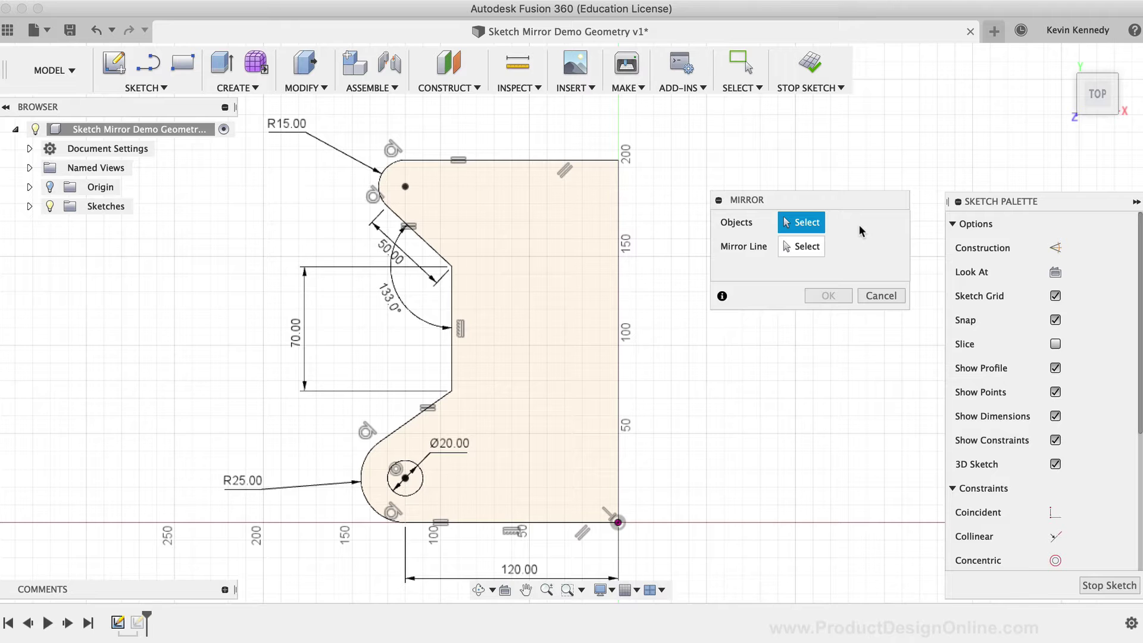
pyautogui.click(618, 207)
pyautogui.click(518, 159)
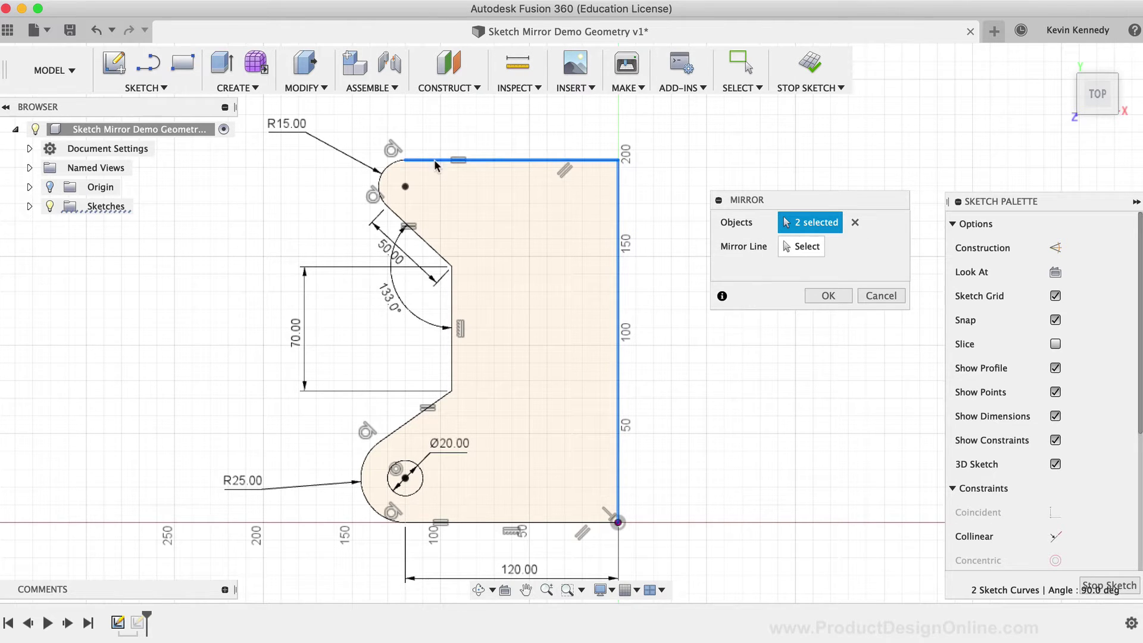
pyautogui.click(390, 170)
pyautogui.click(422, 237)
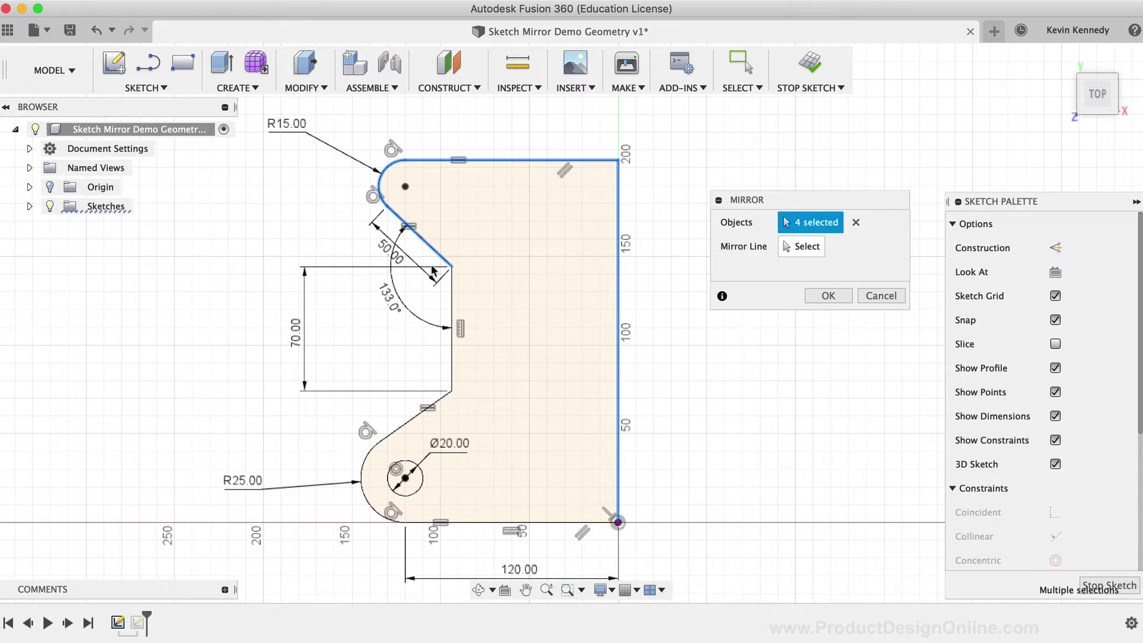
pyautogui.click(453, 295)
pyautogui.click(417, 416)
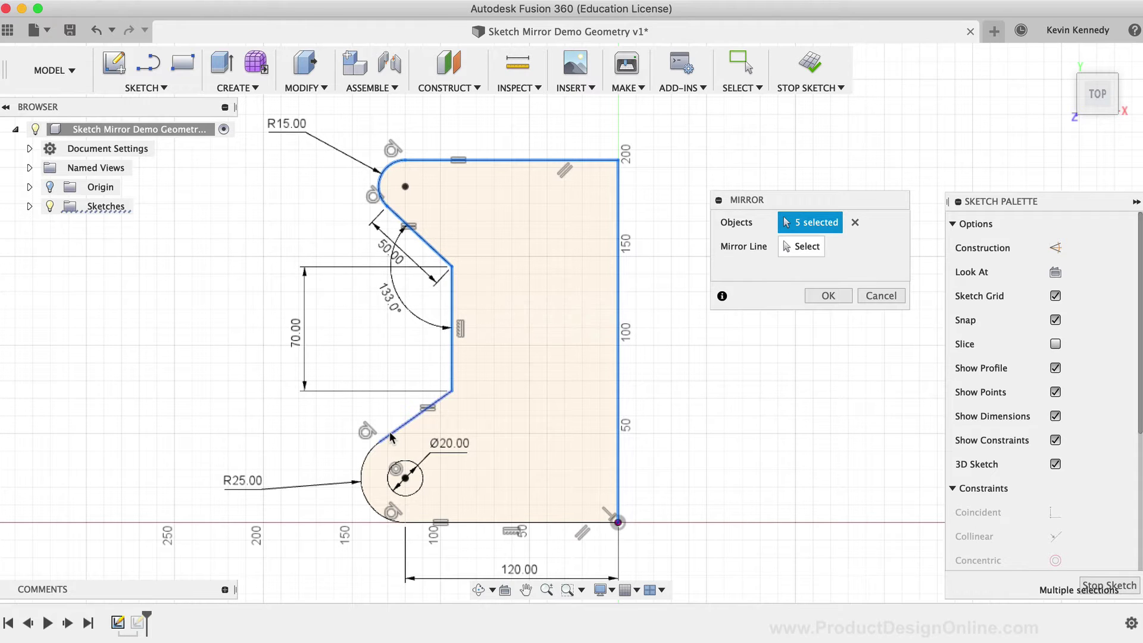
pyautogui.click(365, 466)
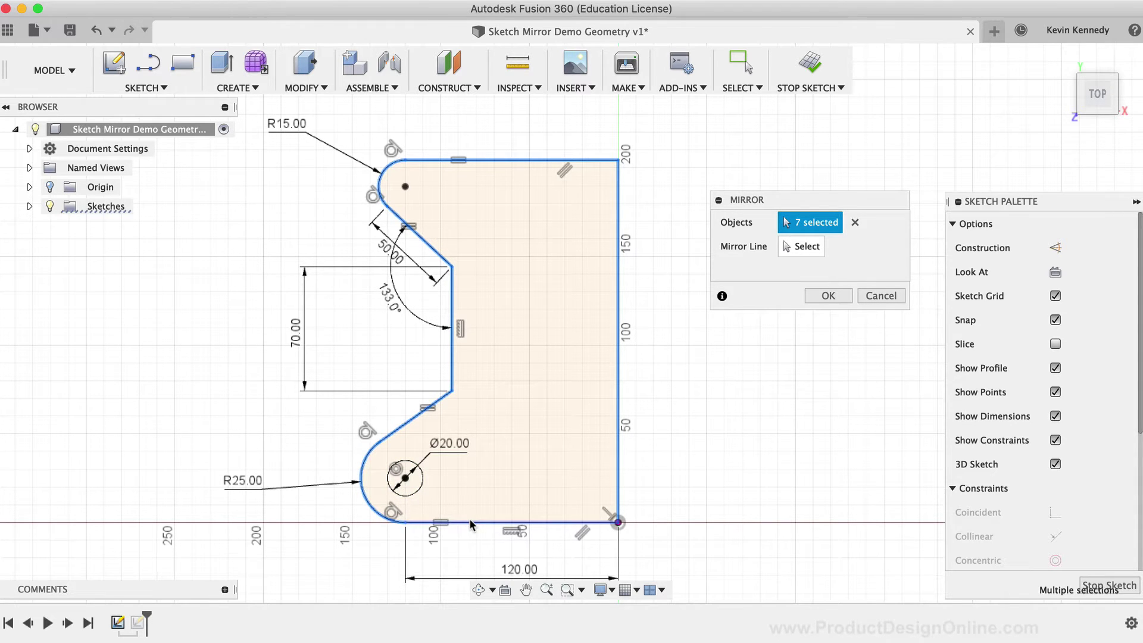
pyautogui.click(470, 523)
pyautogui.click(393, 465)
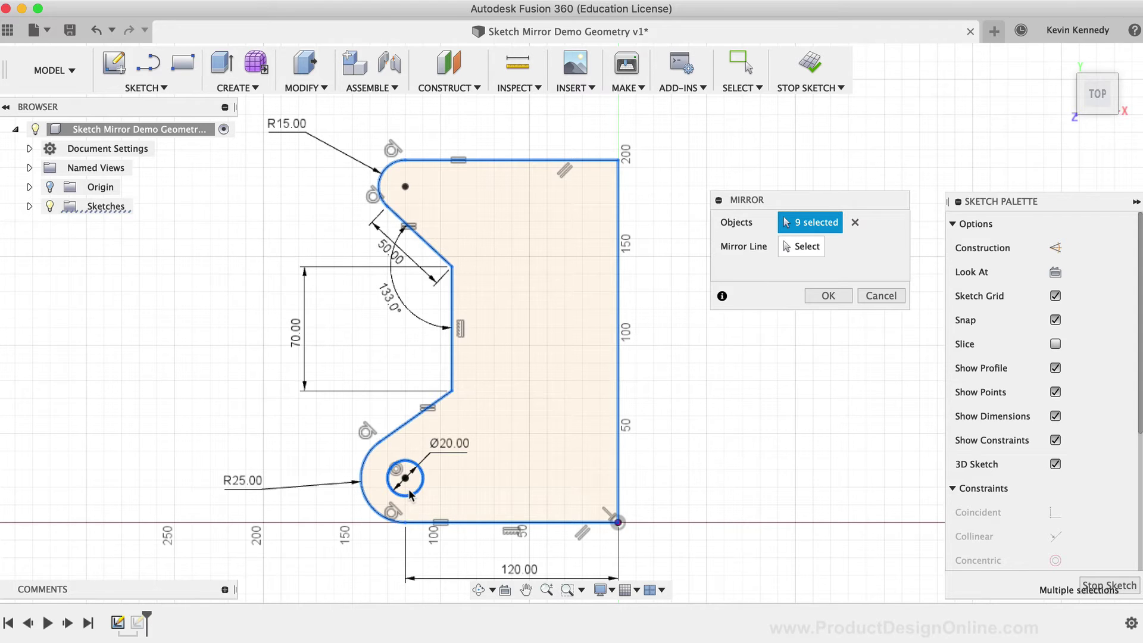
# Step: Deselect the right vertical line from the mirror objects, leaving eight selected
pyautogui.click(807, 248)
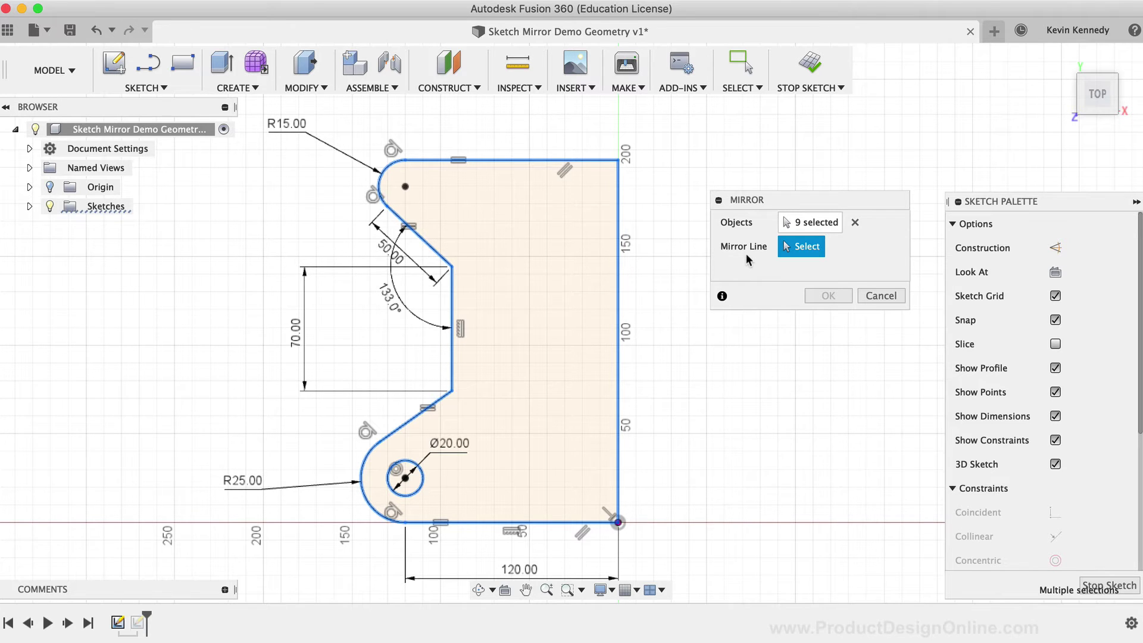
pyautogui.click(801, 225)
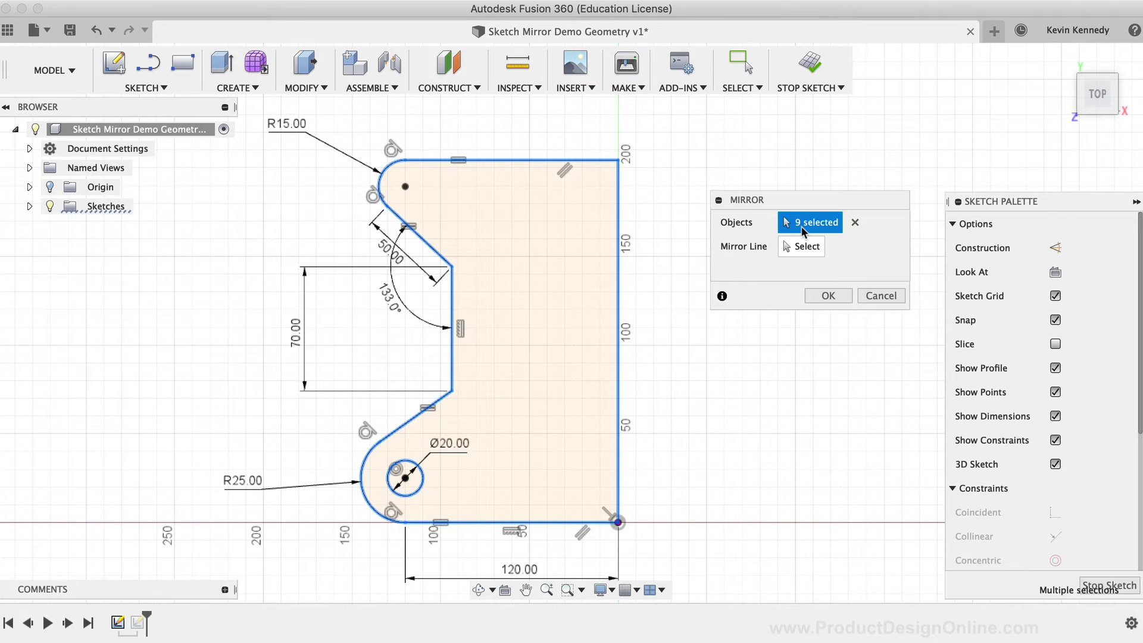
pyautogui.click(620, 278)
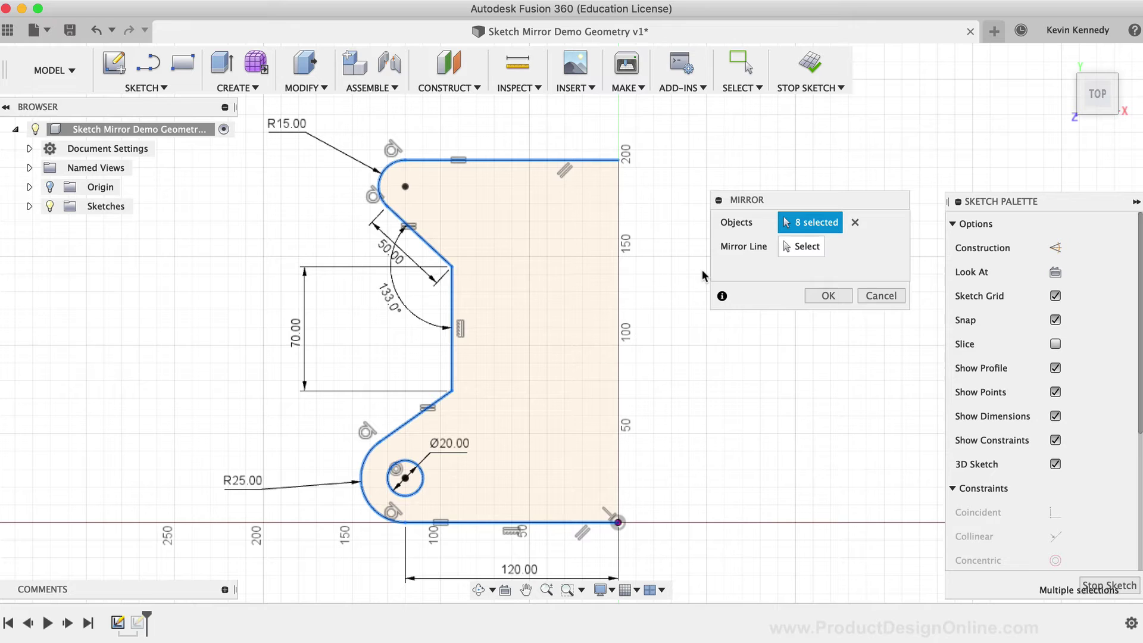
pyautogui.click(801, 249)
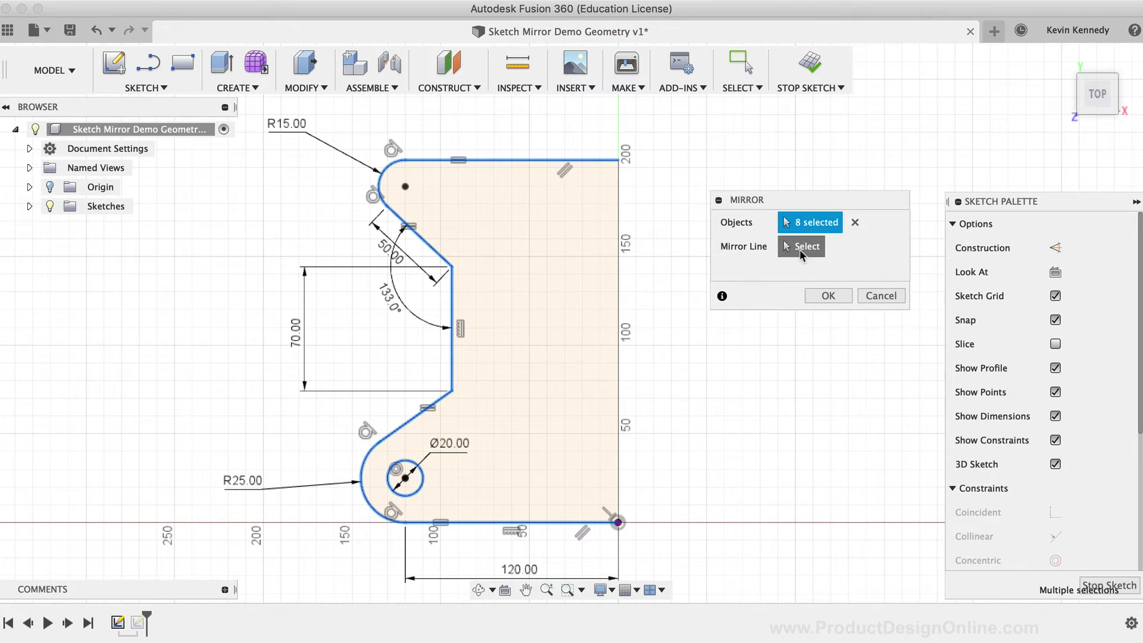
# Step: Set the right vertical edge as the mirror line, keeping all eight left-half edges selected
pyautogui.click(619, 333)
pyautogui.hscroll(5, 682, 329)
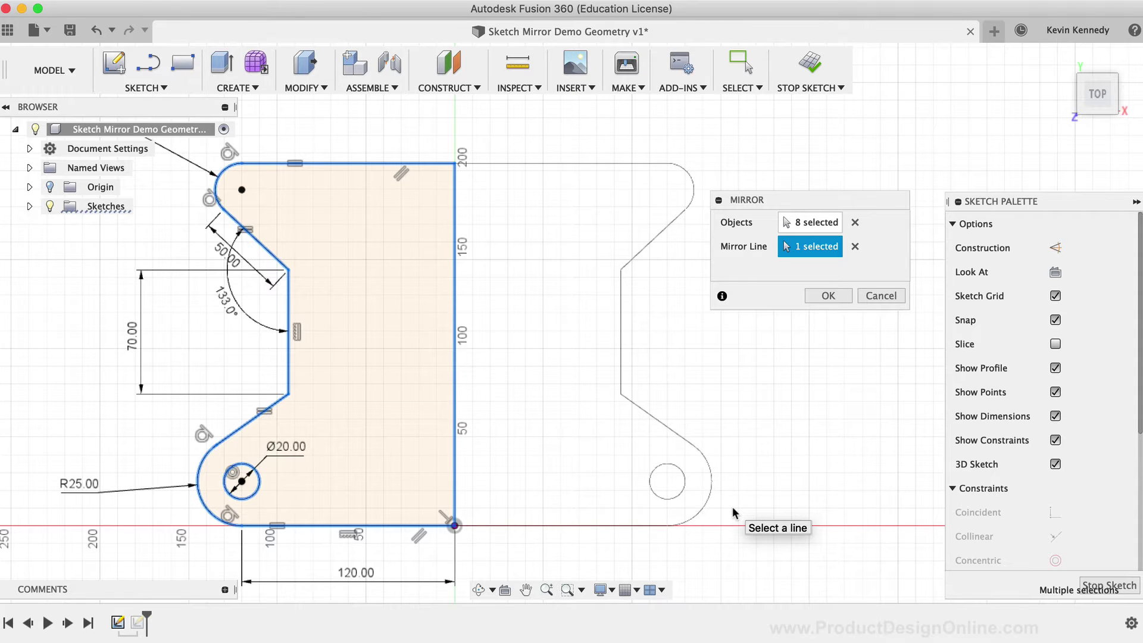
pyautogui.click(798, 222)
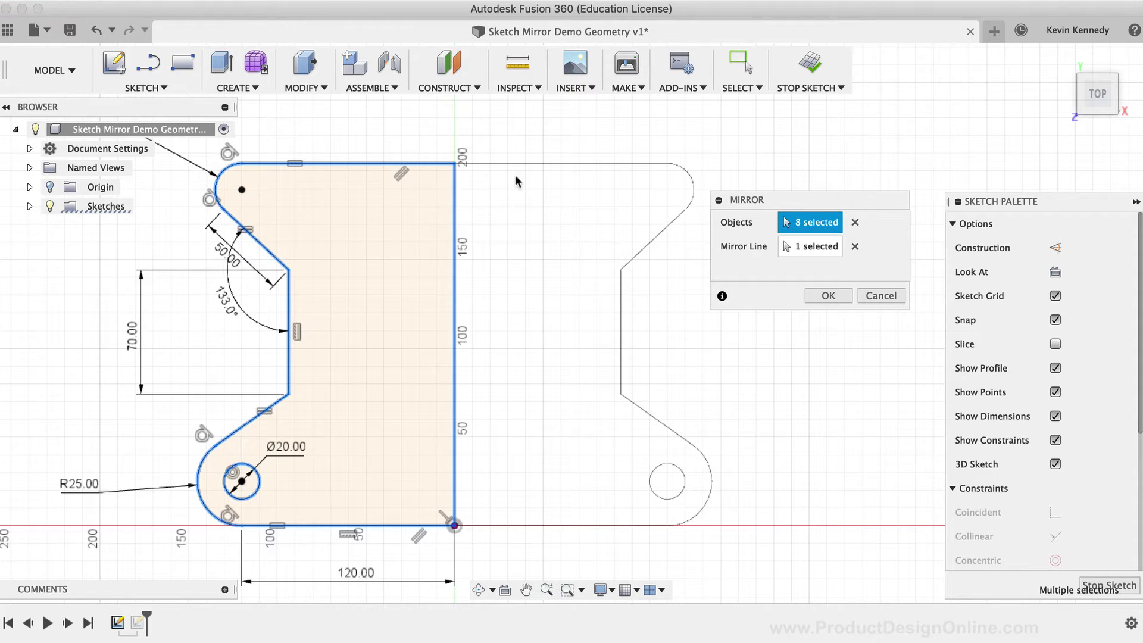
pyautogui.click(358, 165)
pyautogui.click(359, 164)
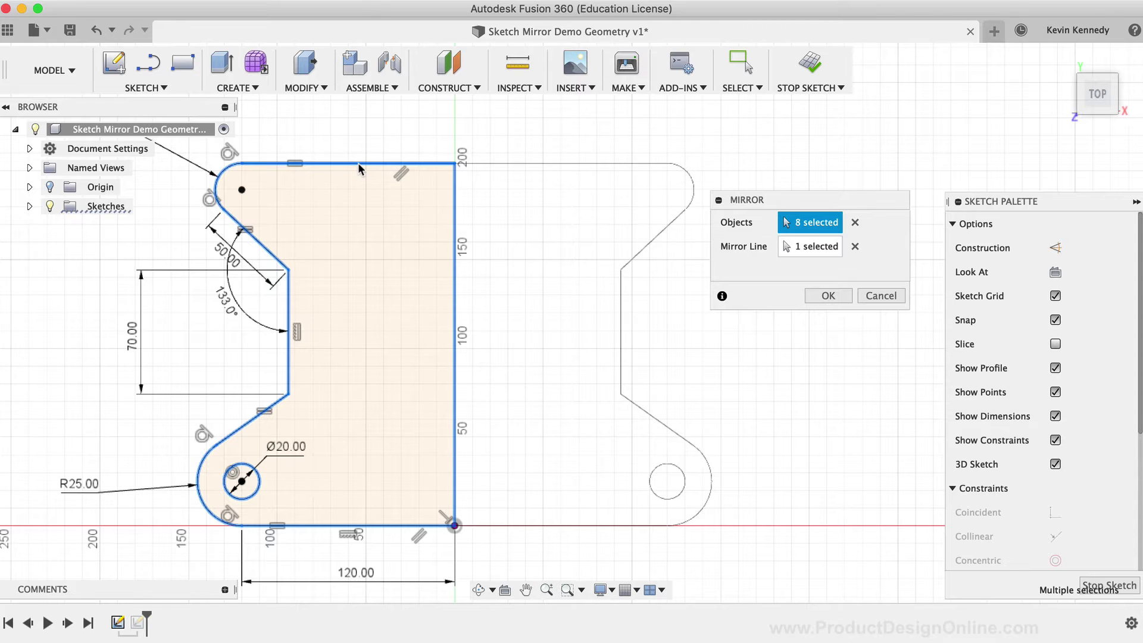
pyautogui.click(264, 246)
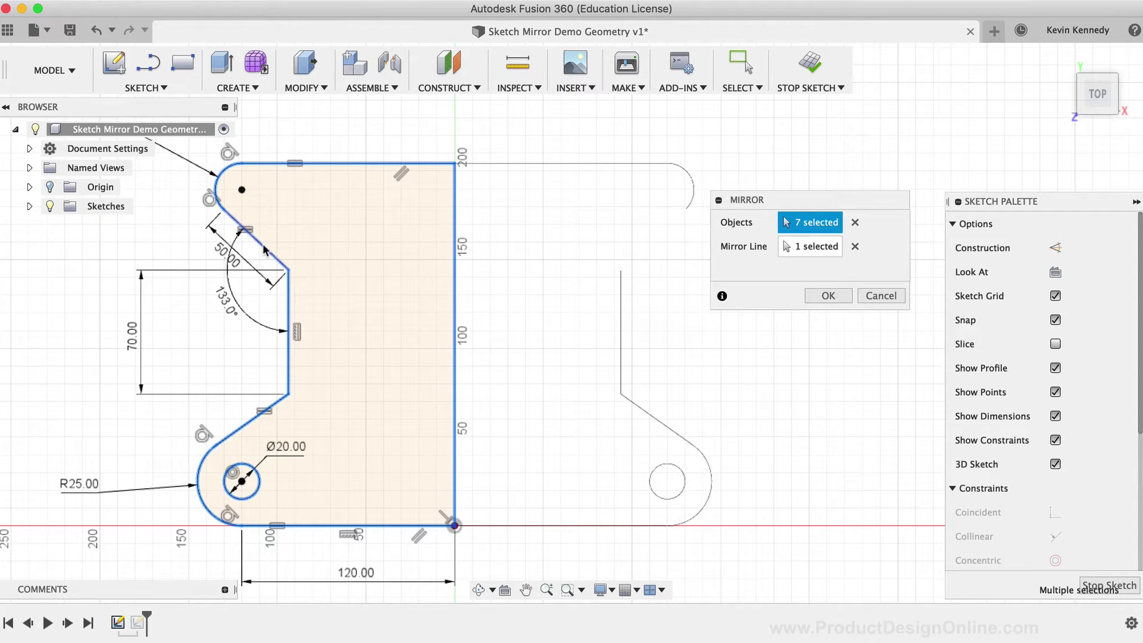
pyautogui.click(264, 246)
# Step: Apply the mirror to form the full symmetric plate, then hide the constraint symbols
pyautogui.click(828, 296)
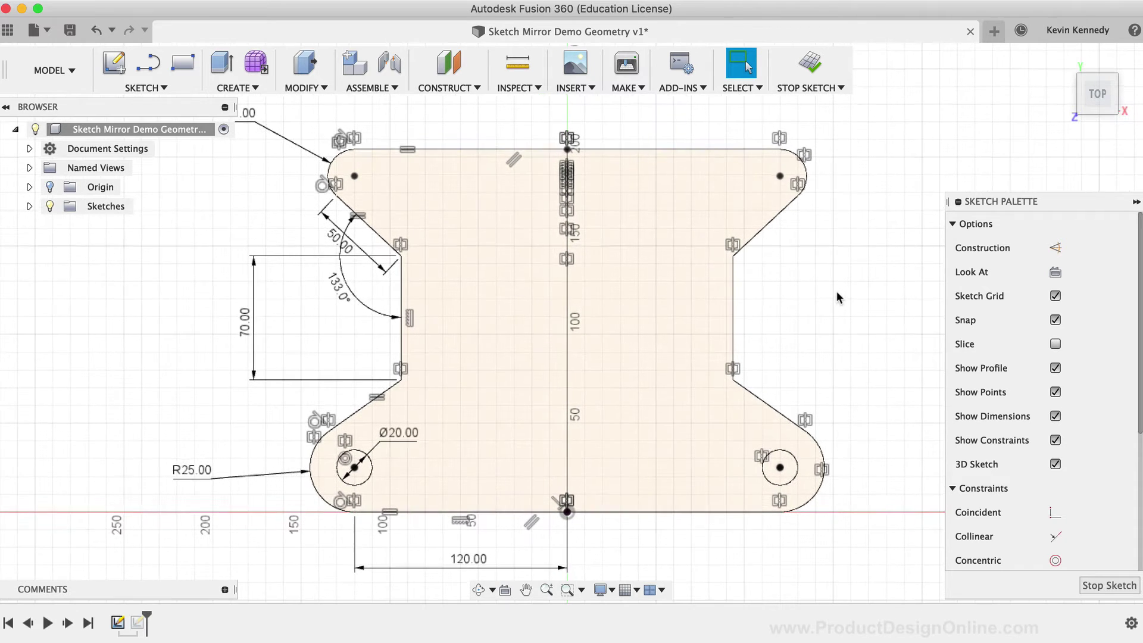
pyautogui.press('XF86AudioRaiseVolume')
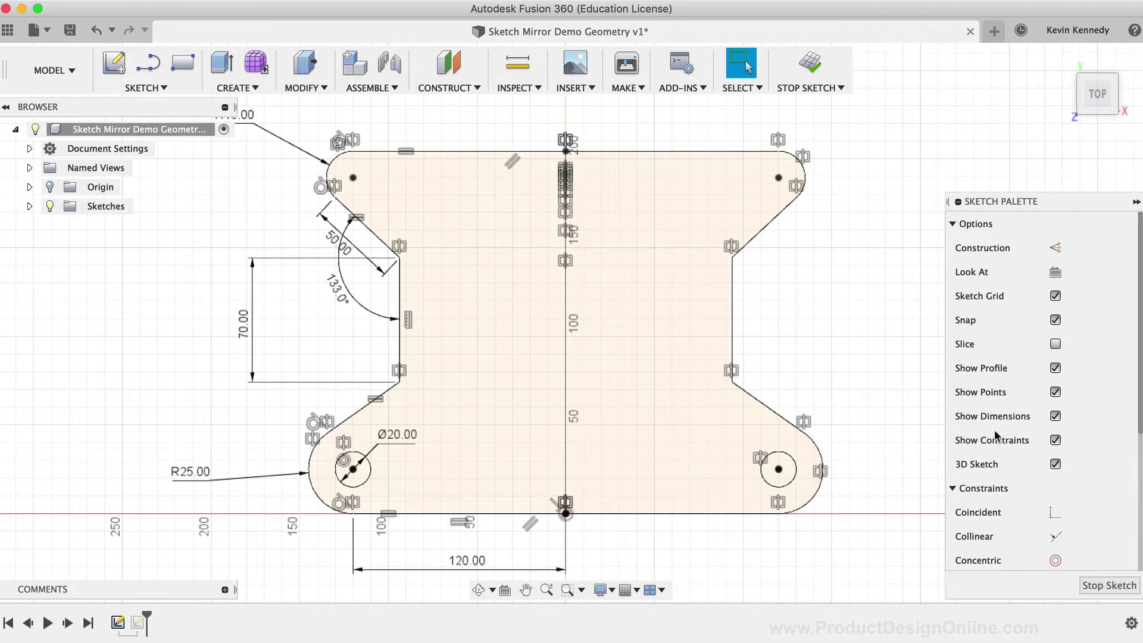
pyautogui.click(1055, 441)
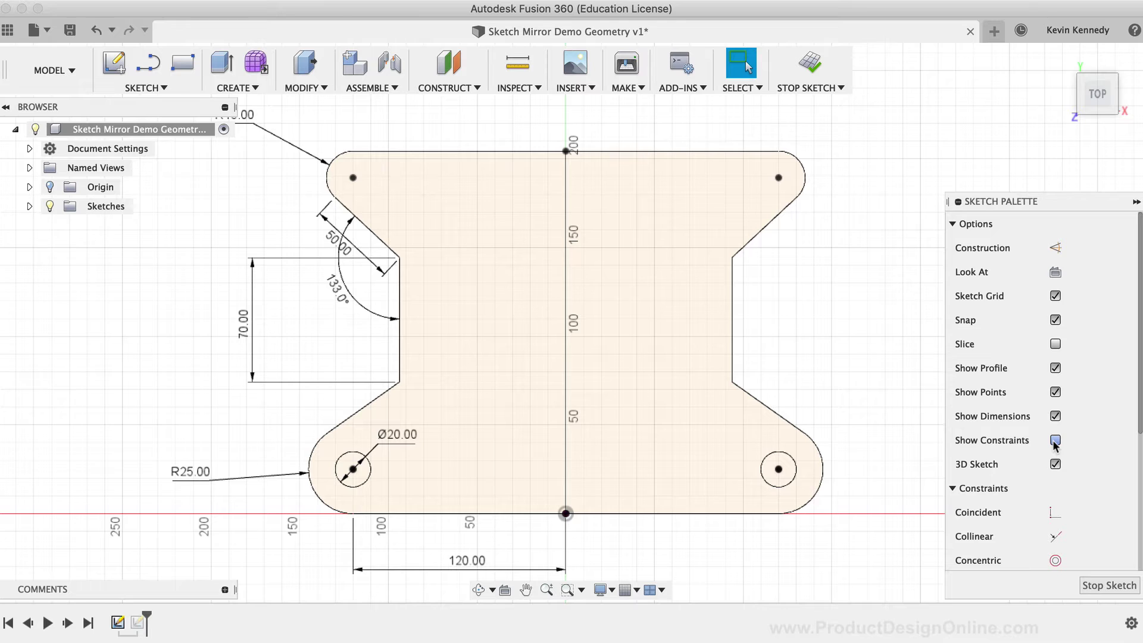
# Step: Show constraints again and change the left hole's diameter from Ø20 to Ø30
pyautogui.click(1056, 440)
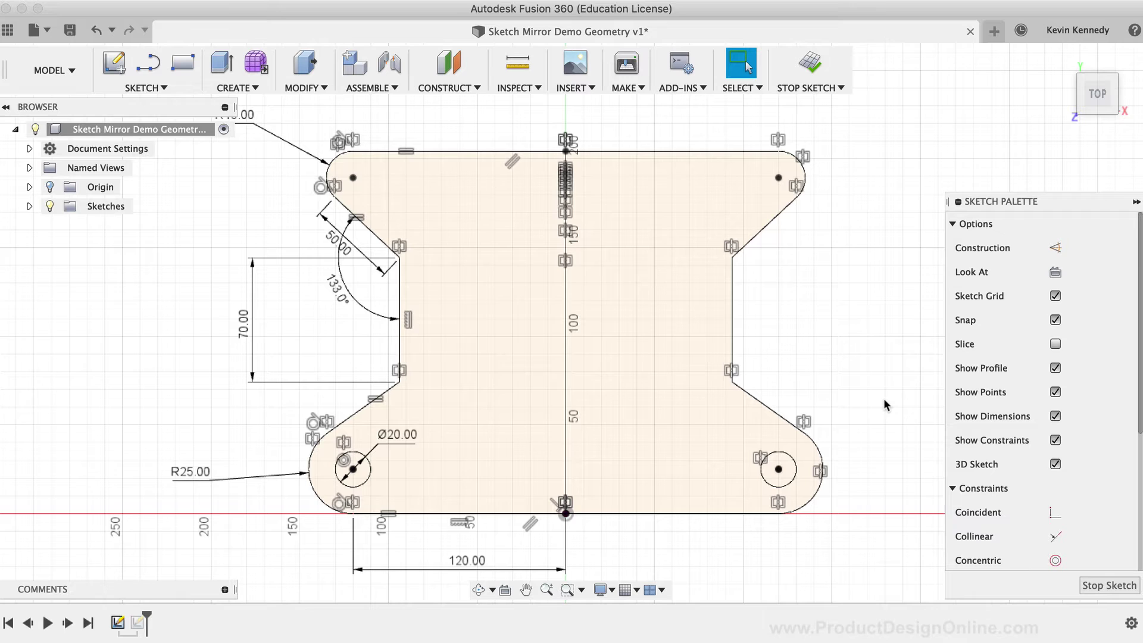
pyautogui.doubleClick(403, 436)
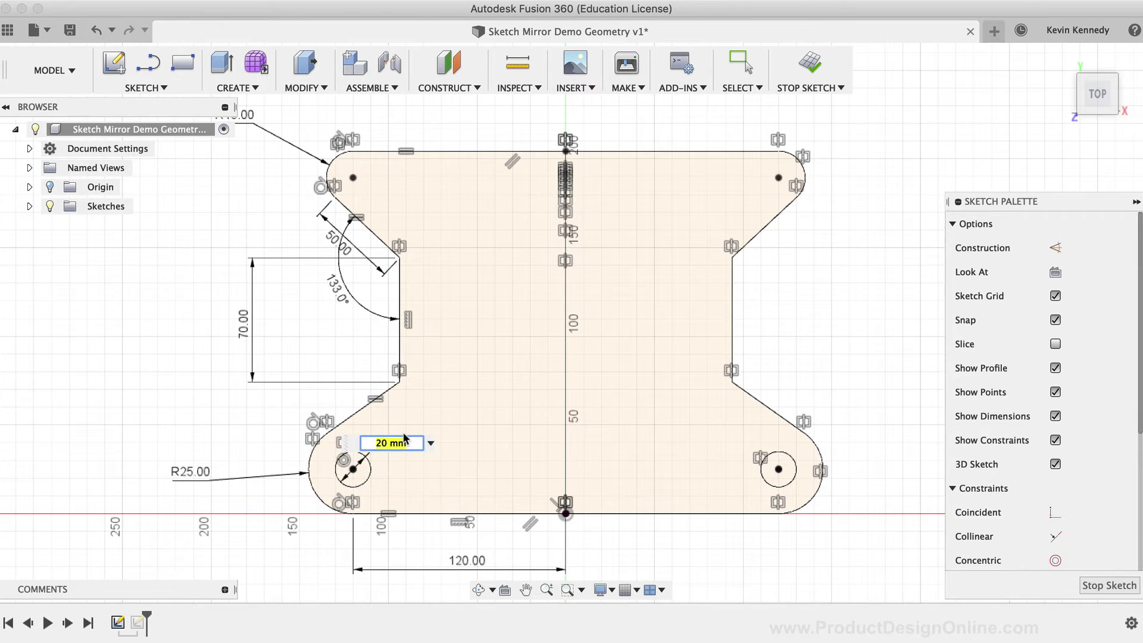
pyautogui.write('30')
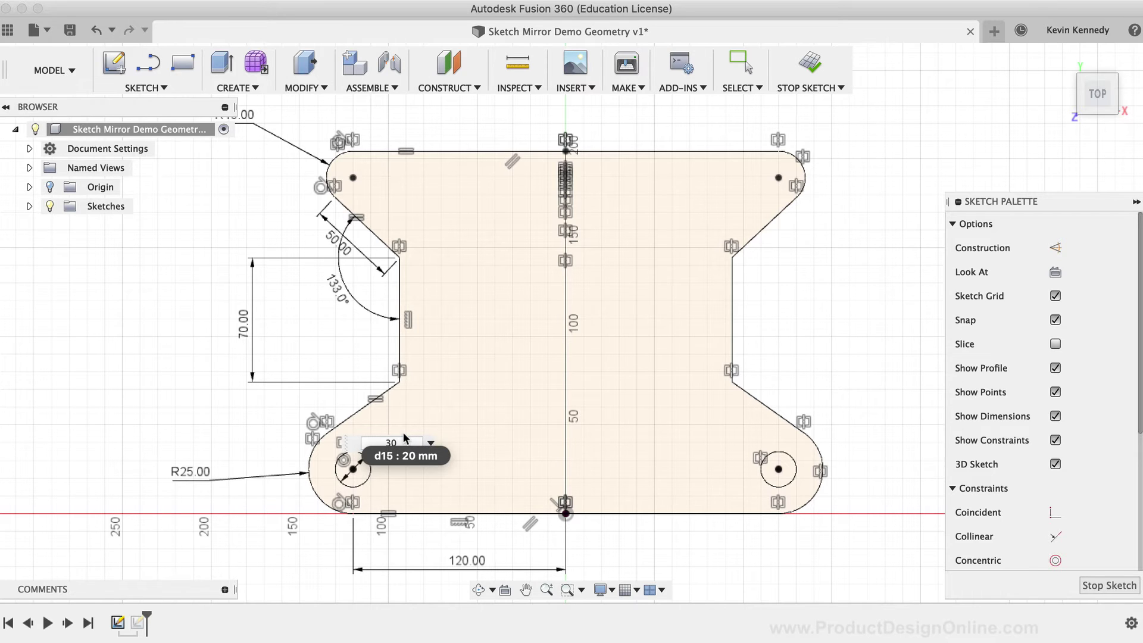
pyautogui.press('Return')
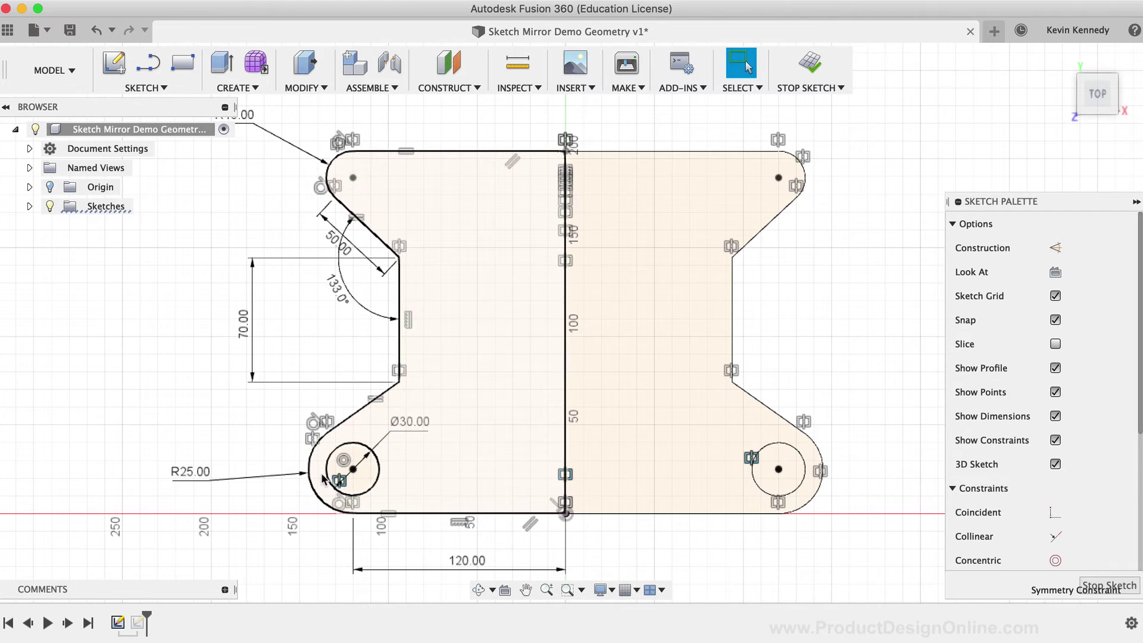
# Step: Delete the symmetry constraint between the holes and resize the left hole back to Ø20
pyautogui.press('Delete')
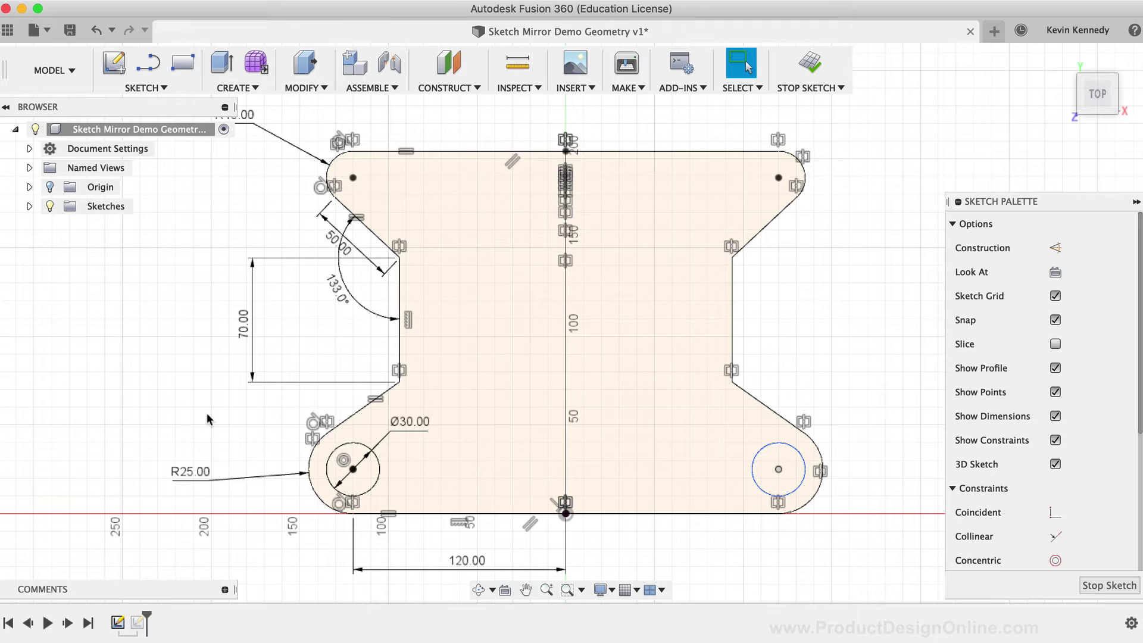
pyautogui.doubleClick(409, 421)
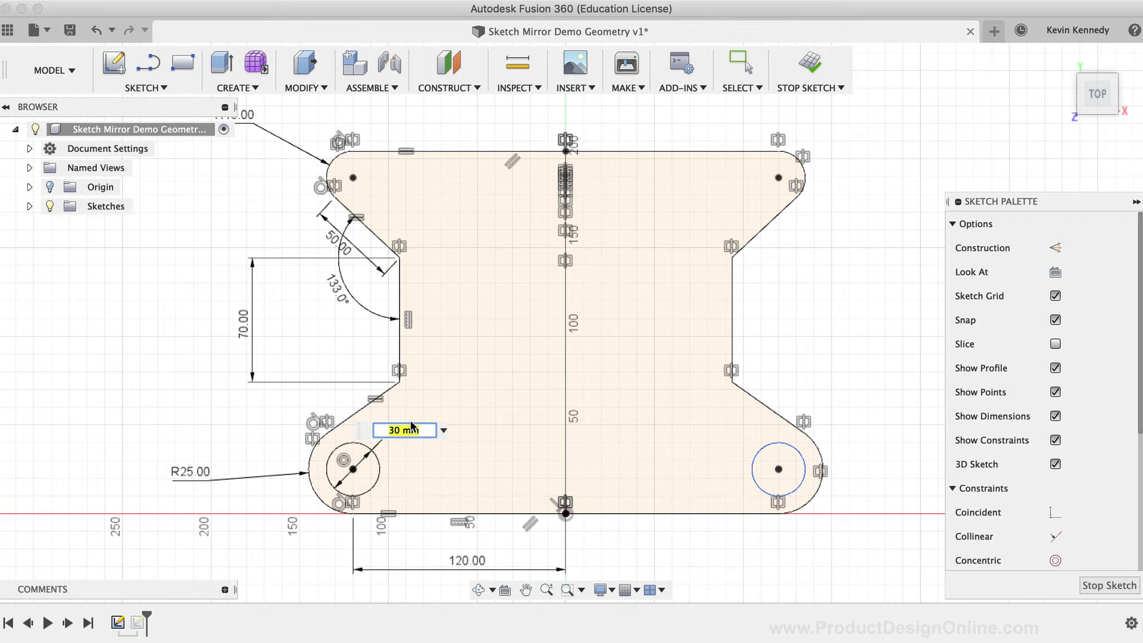
pyautogui.write('20')
pyautogui.press('Return')
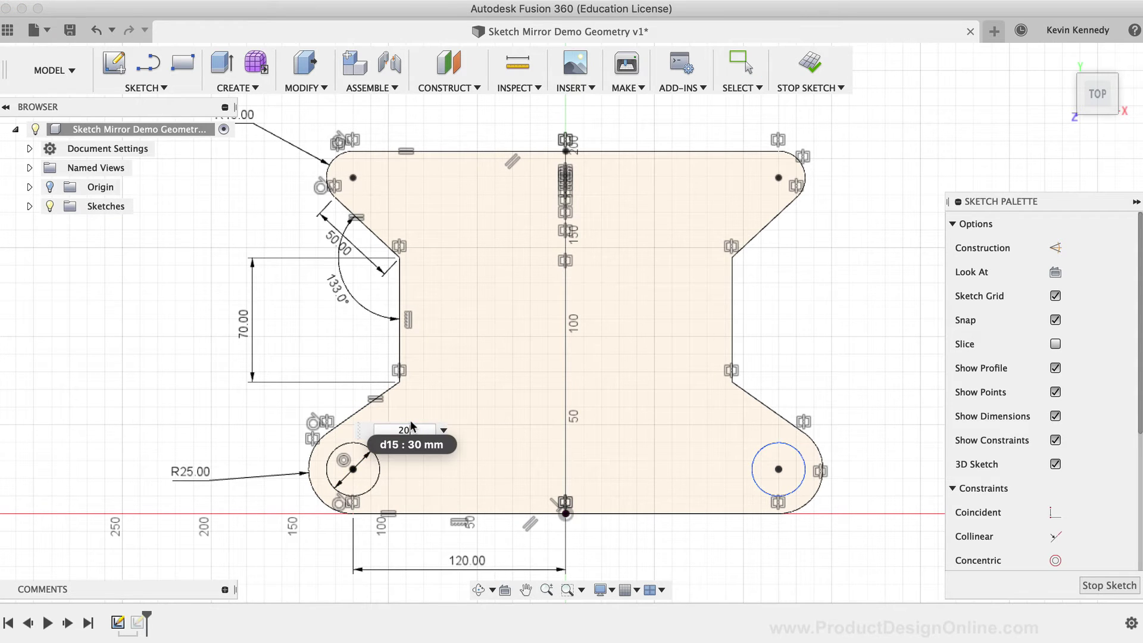
pyautogui.click(753, 465)
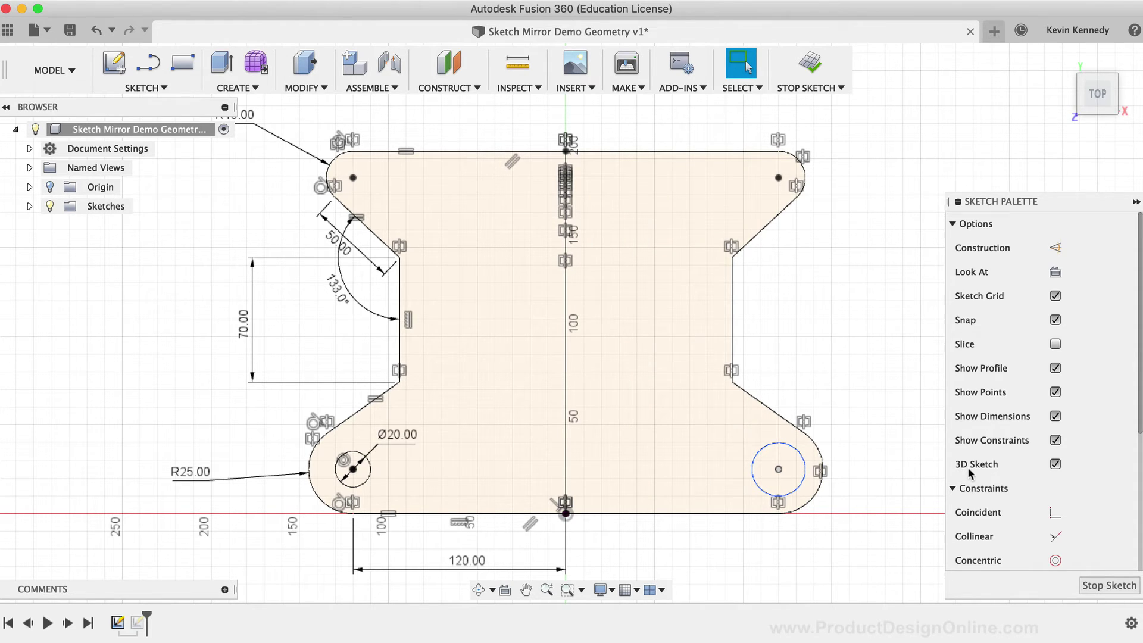
# Step: Constrain both holes symmetric about the vertical centre line, so the right hole shrinks to Ø20
pyautogui.scroll(-5, 1039, 565)
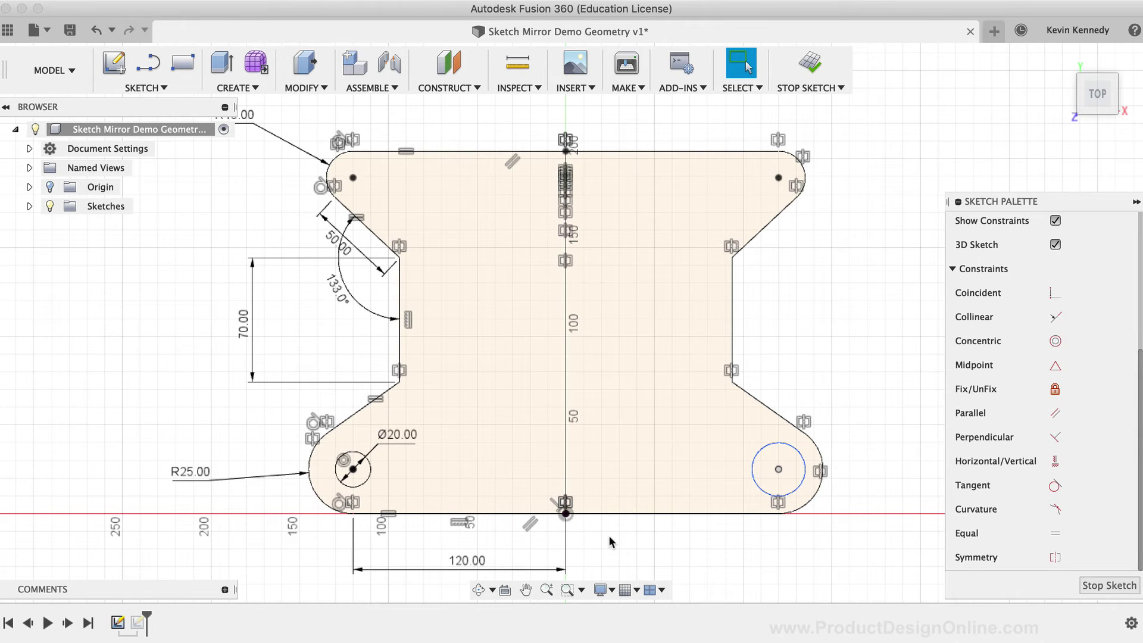
pyautogui.click(370, 478)
pyautogui.click(370, 479)
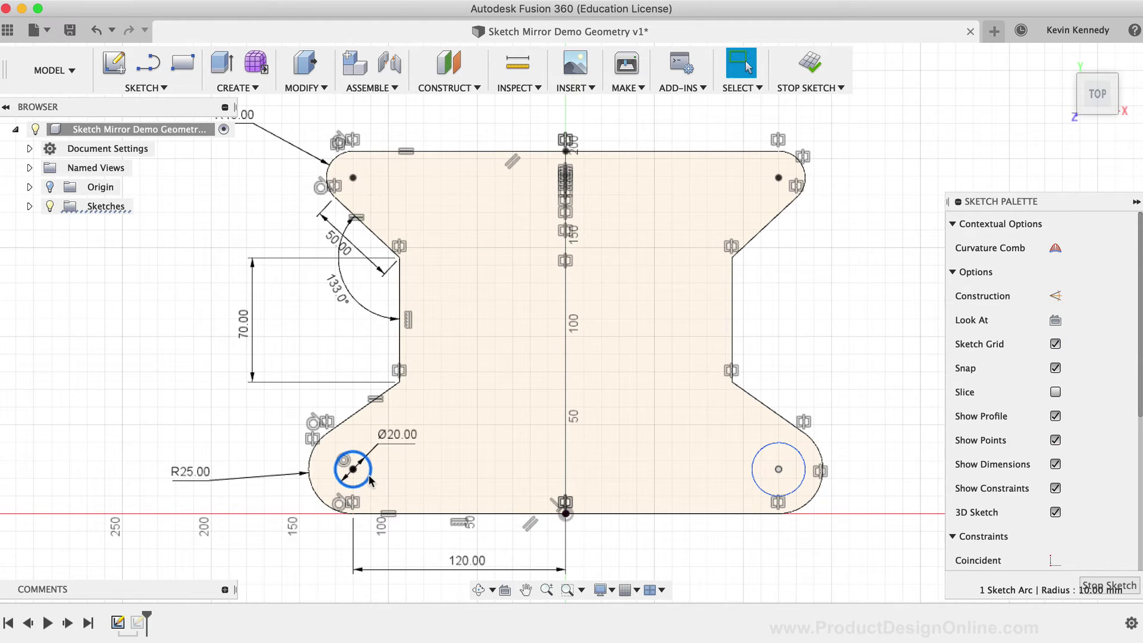
pyautogui.click(754, 460)
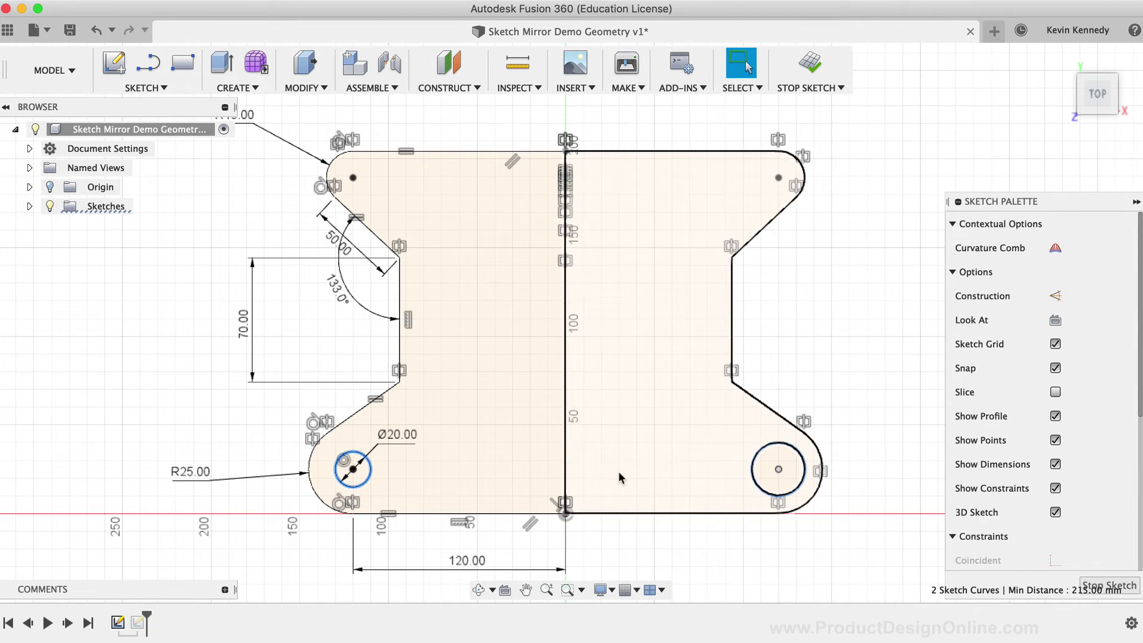
pyautogui.click(565, 466)
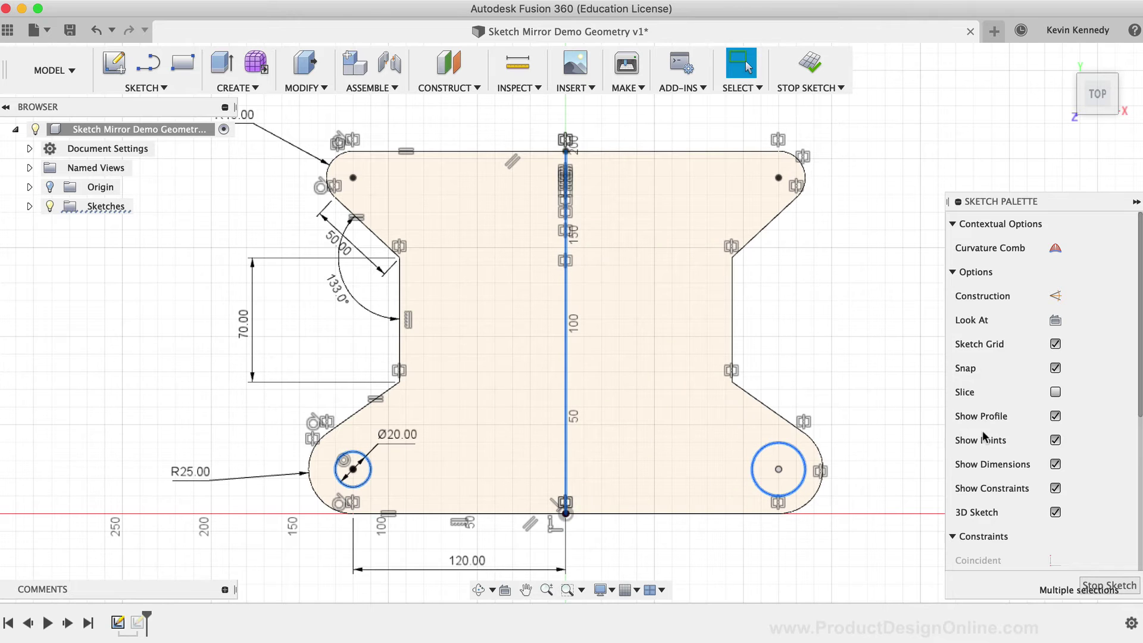
pyautogui.scroll(-5, 1019, 446)
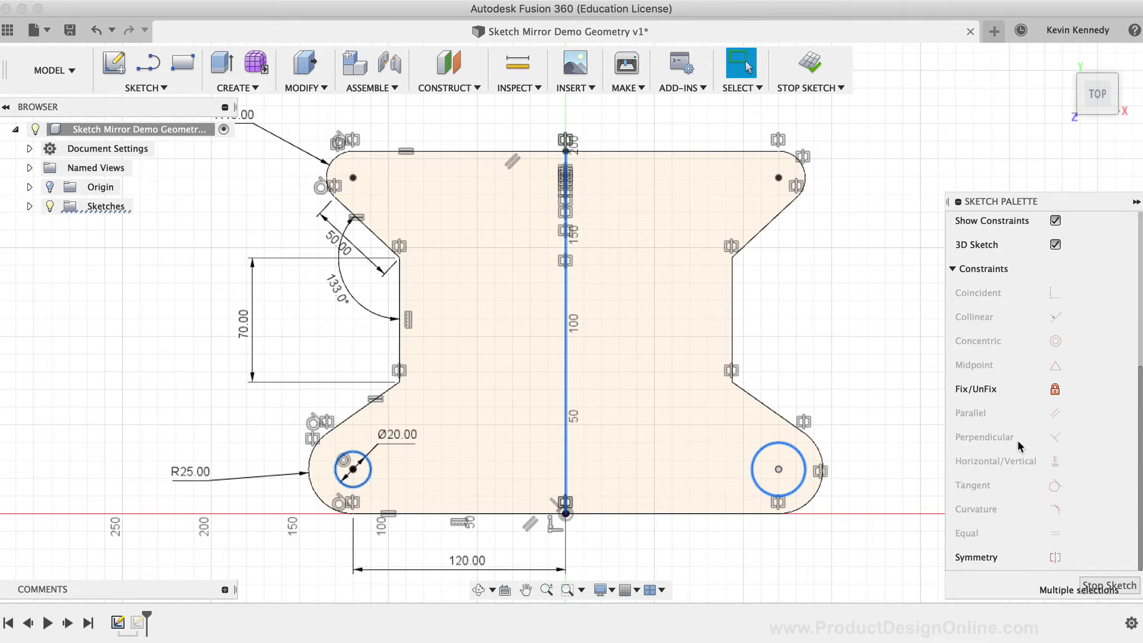
pyautogui.click(1055, 558)
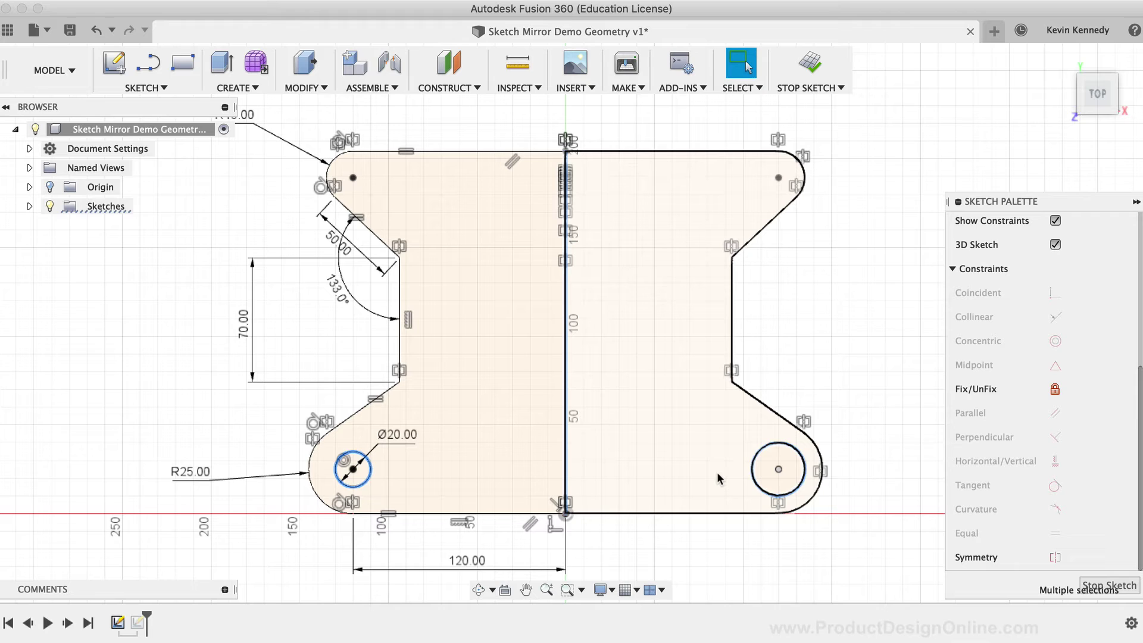
pyautogui.rightClick(737, 478)
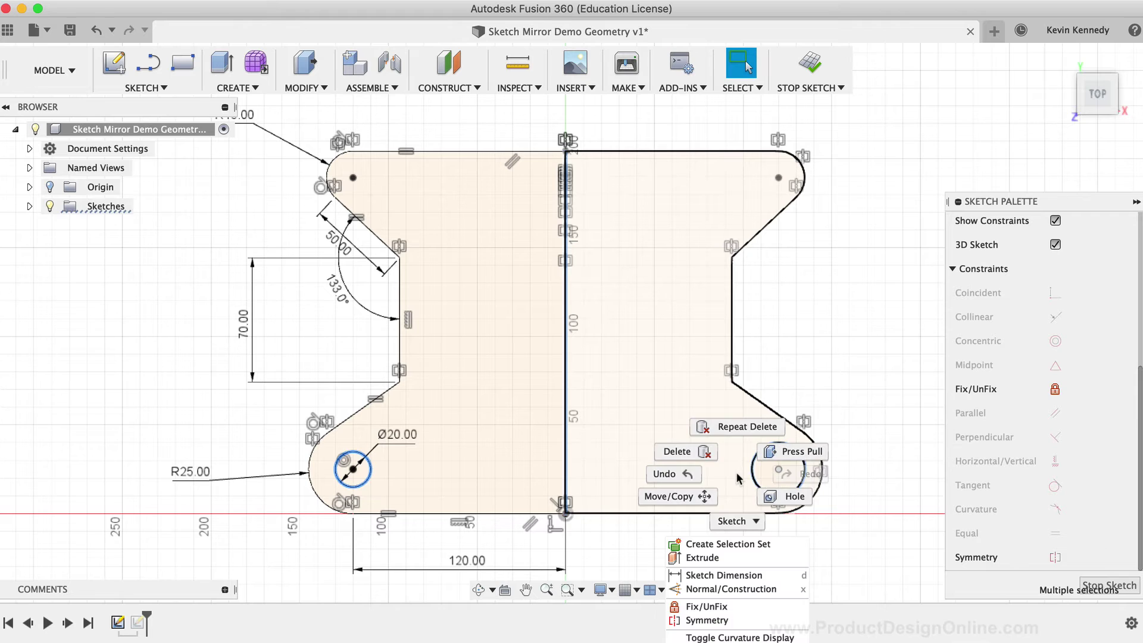
pyautogui.click(738, 621)
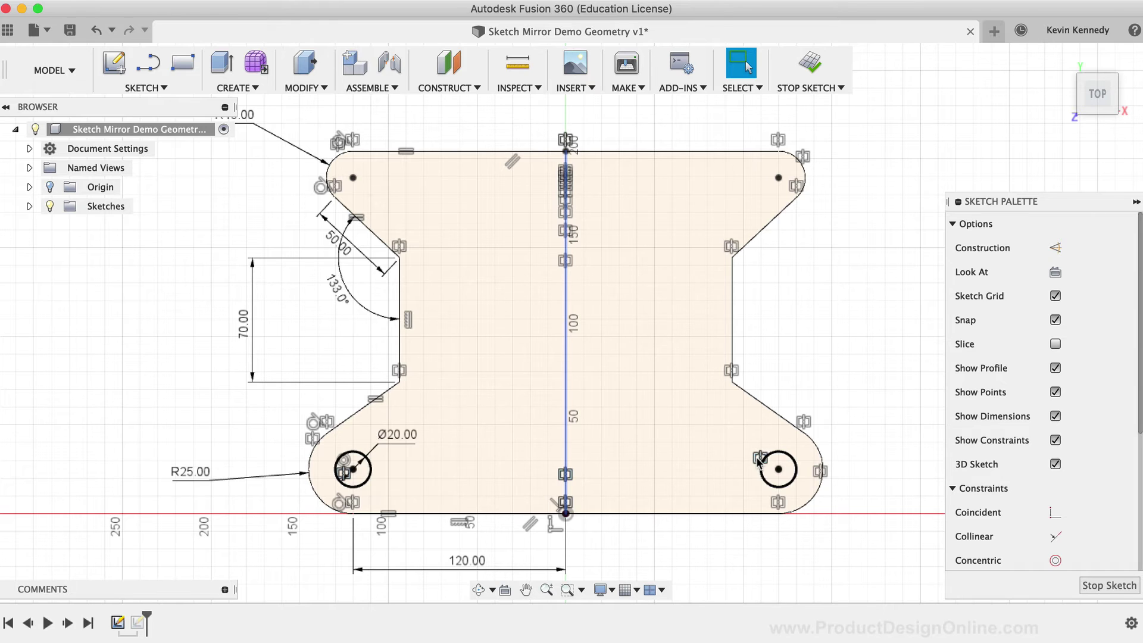
# Step: Change the left hole's Ø20.00 diameter to 25 and check the right hole's symmetry constraint
pyautogui.doubleClick(388, 434)
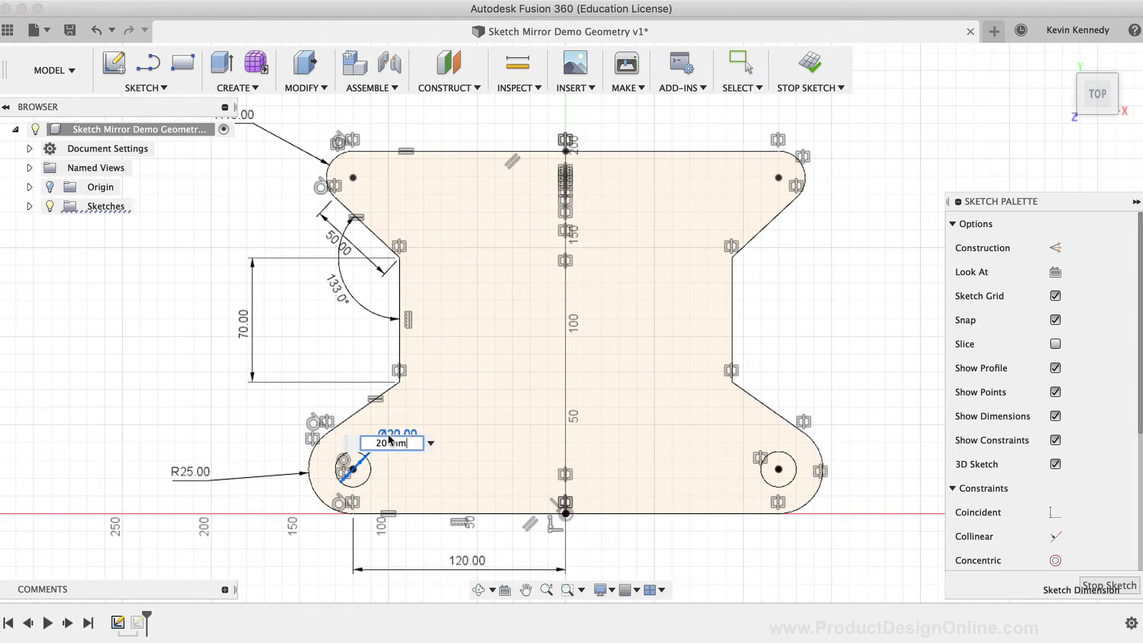
pyautogui.write('25')
pyautogui.press('Return')
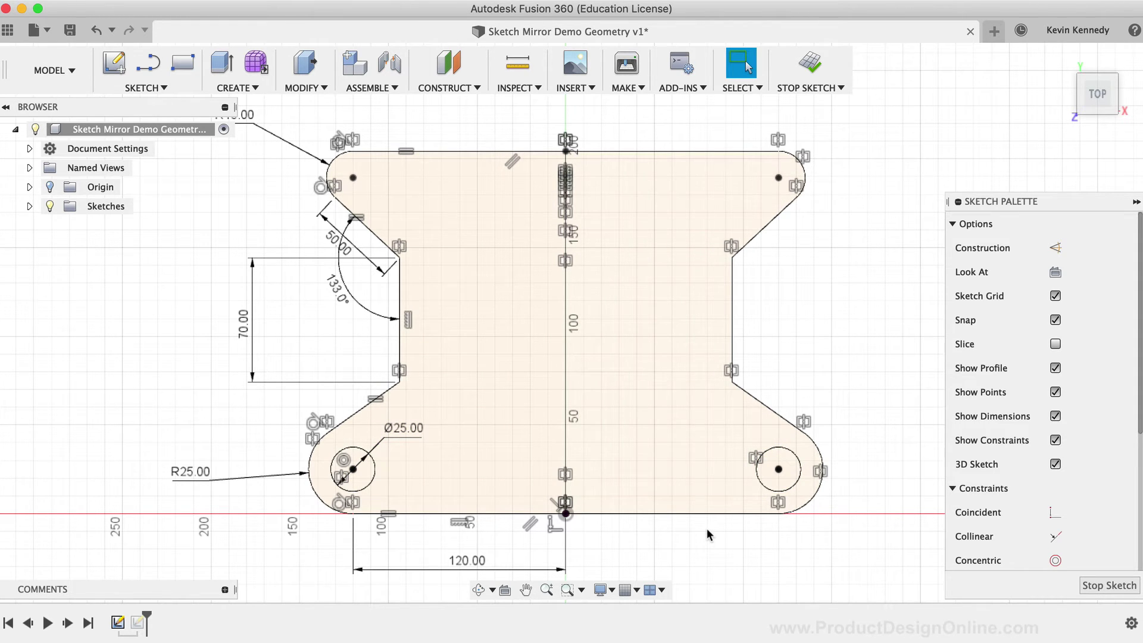
pyautogui.click(755, 458)
pyautogui.click(686, 551)
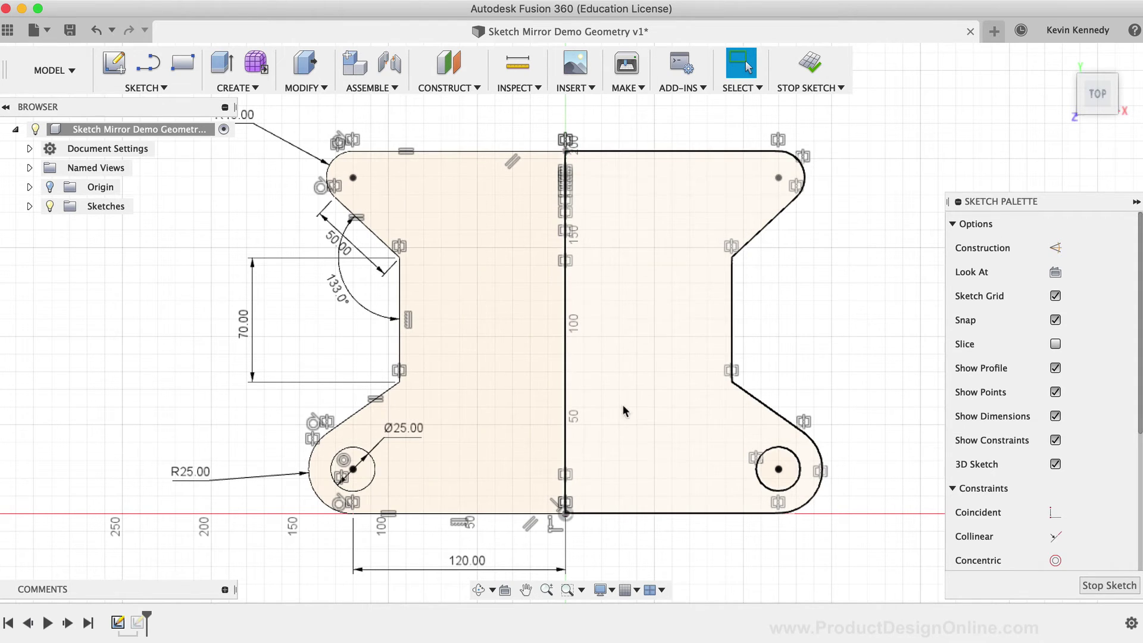
pyautogui.click(654, 362)
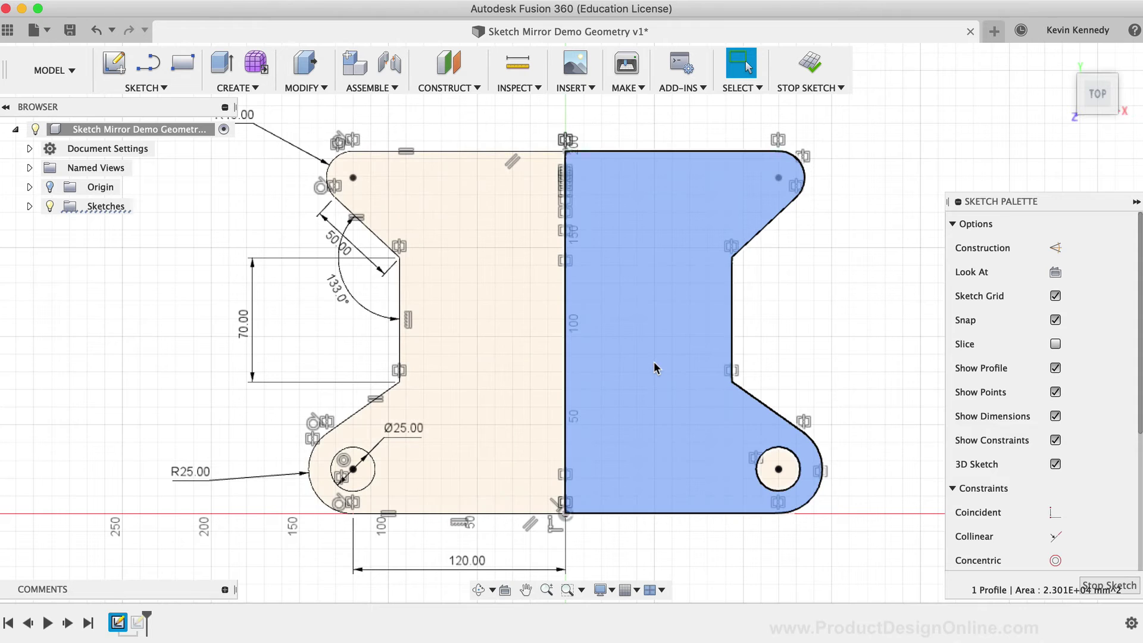
pyautogui.click(485, 401)
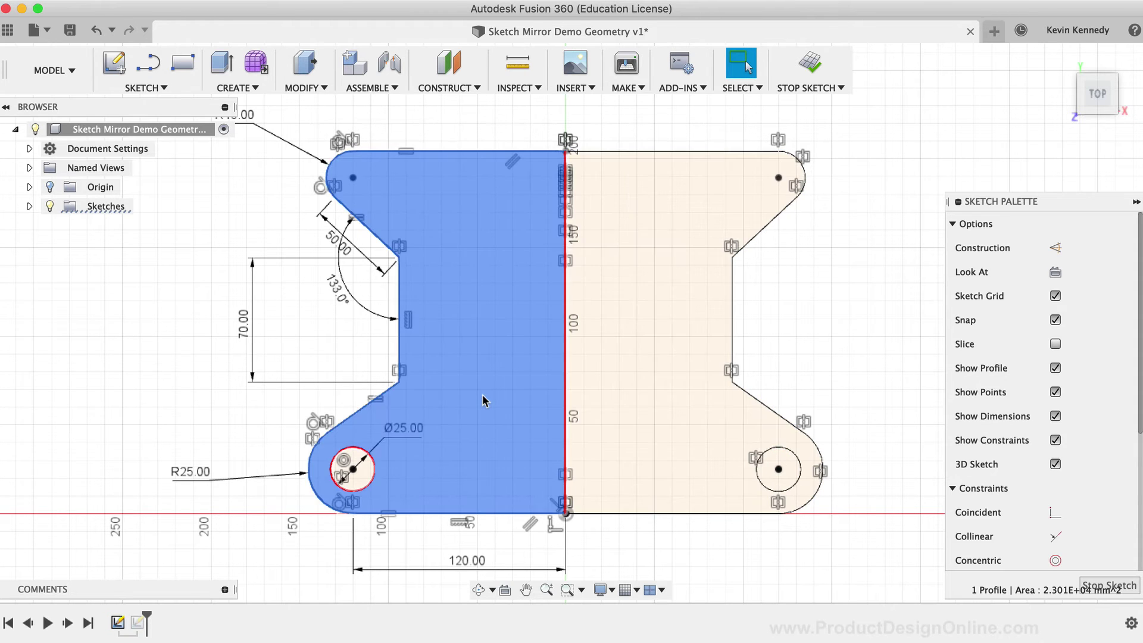
pyautogui.click(631, 384)
pyautogui.click(659, 541)
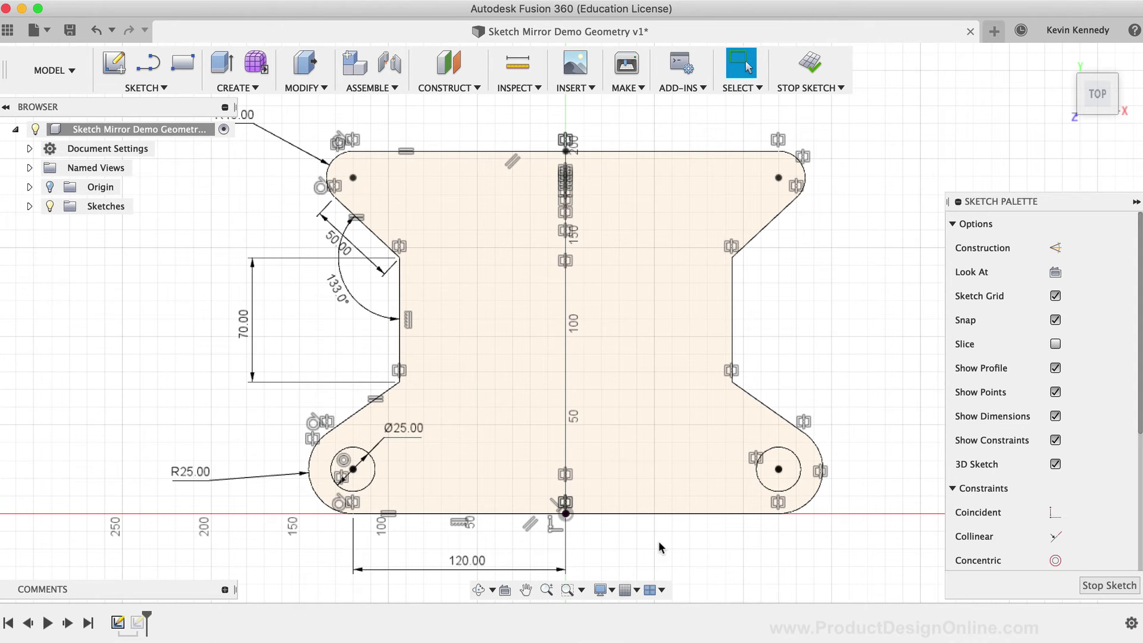
pyautogui.click(566, 342)
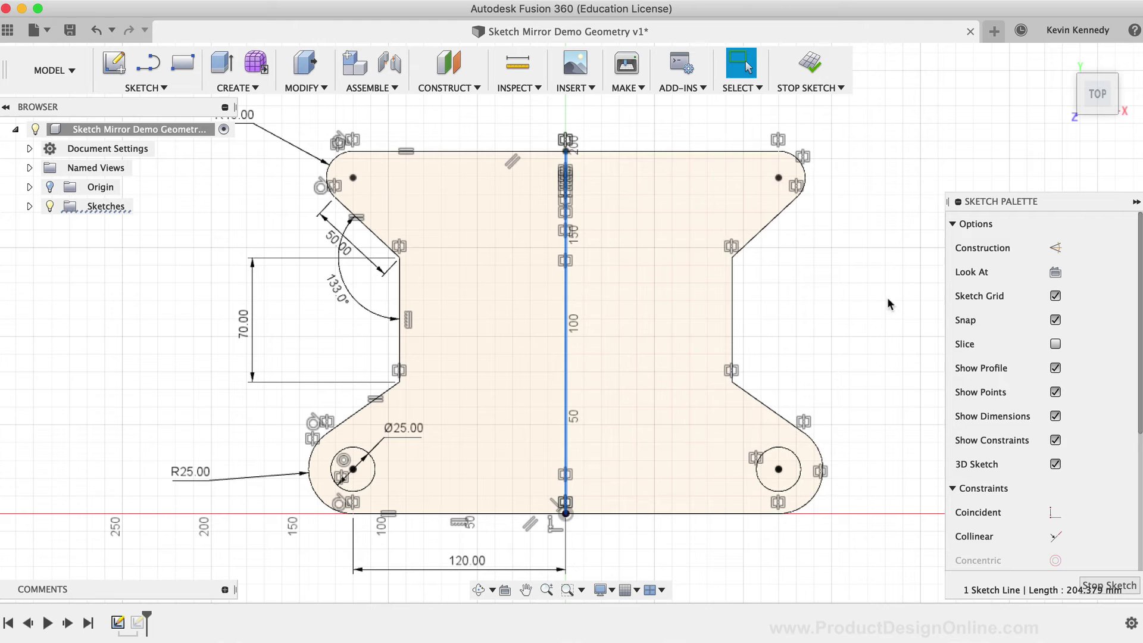
pyautogui.click(1051, 249)
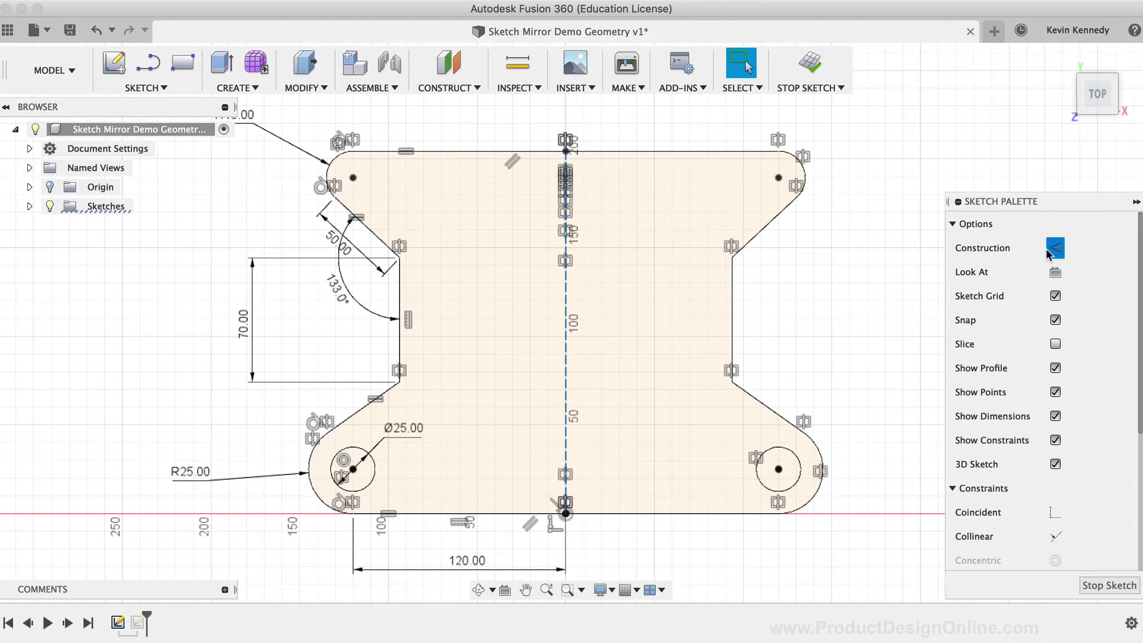
pyautogui.click(816, 332)
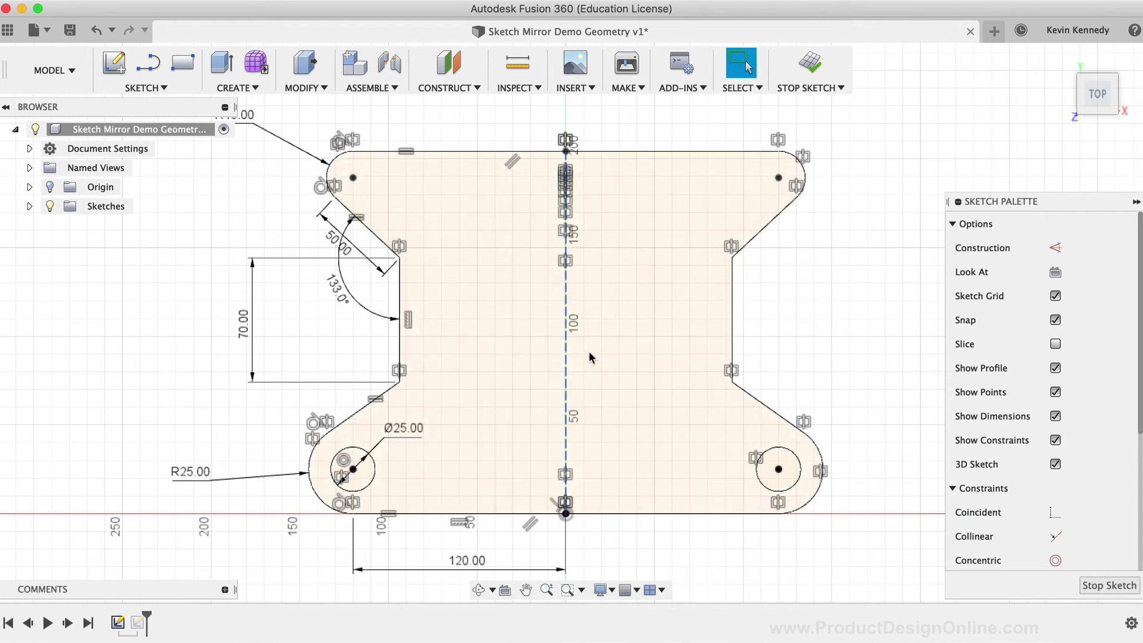
pyautogui.click(631, 357)
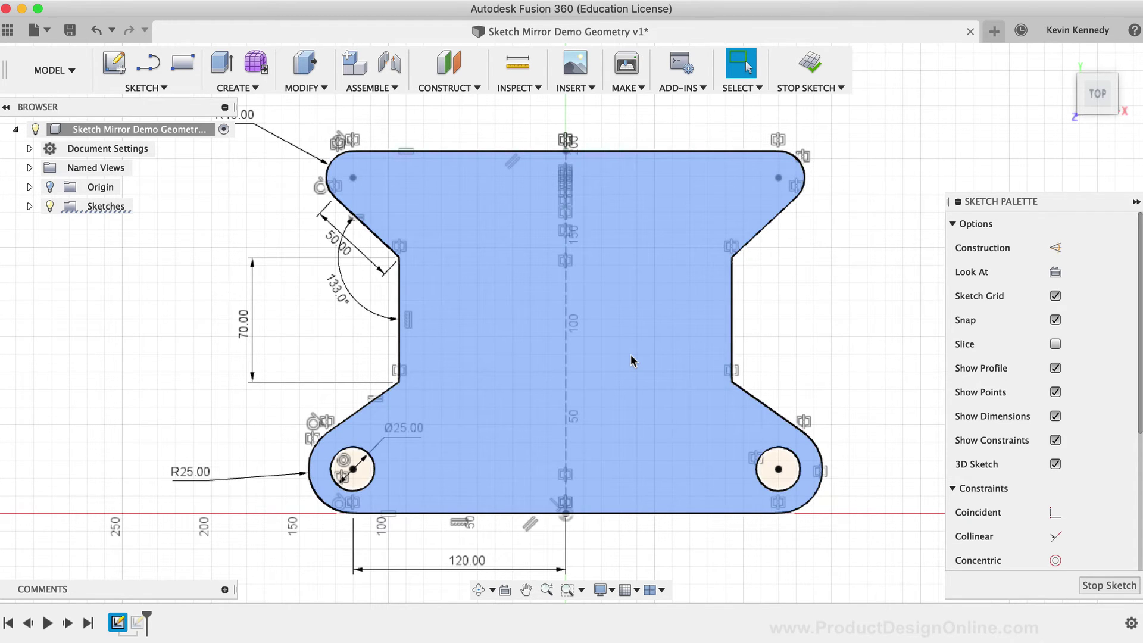
pyautogui.click(632, 360)
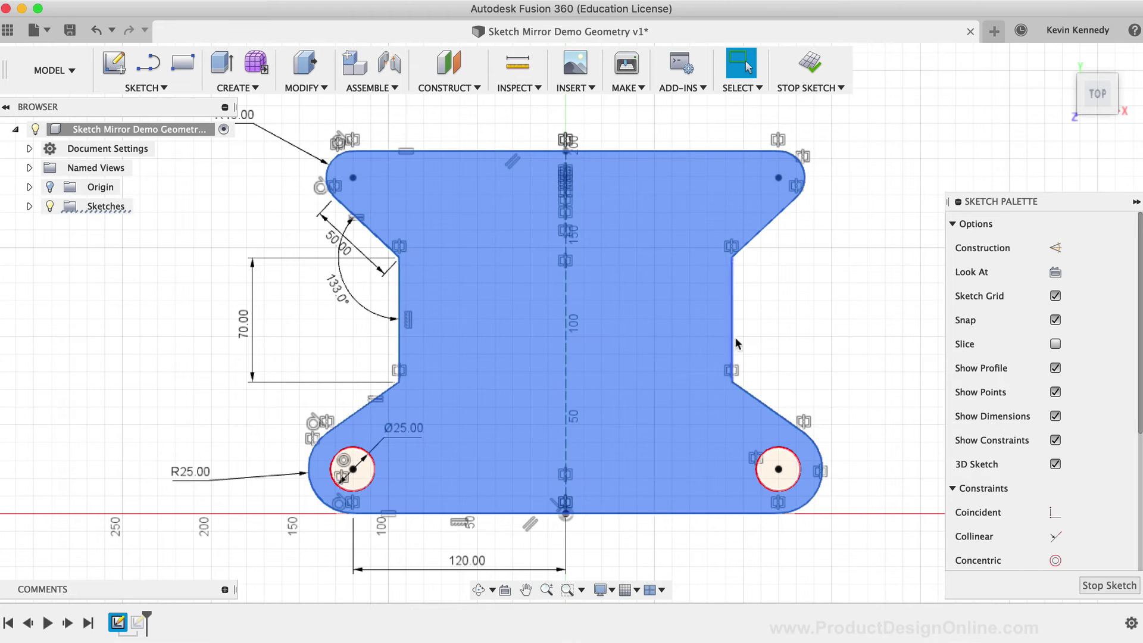
pyautogui.click(776, 334)
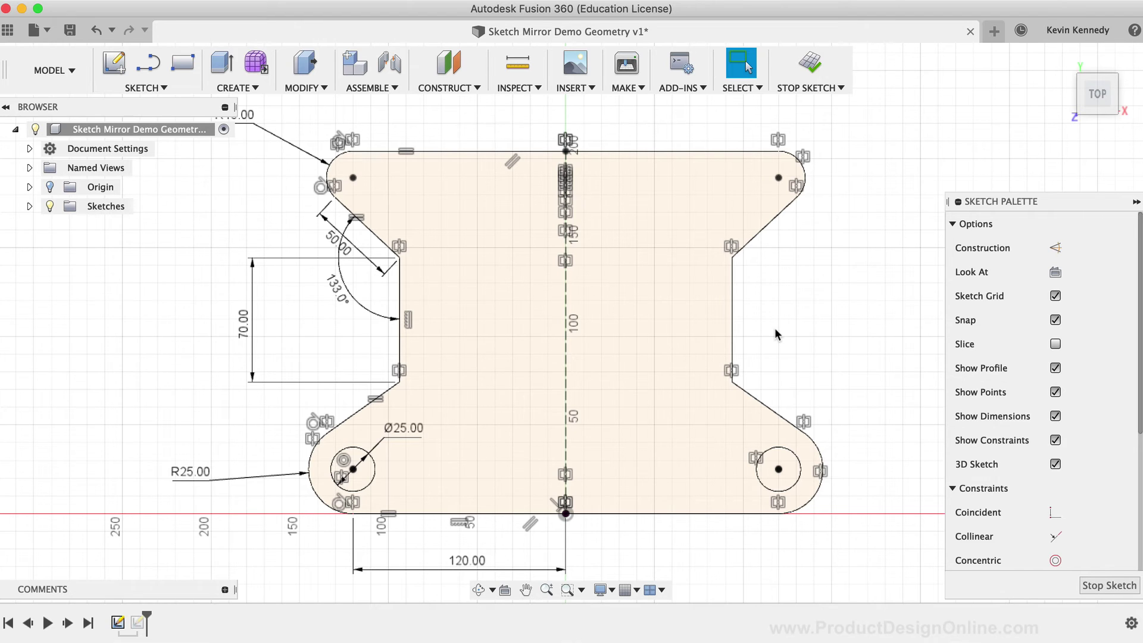
# Step: Stop the profile sketch and open the second timeline sketch, the triangular plate, for editing
pyautogui.click(809, 66)
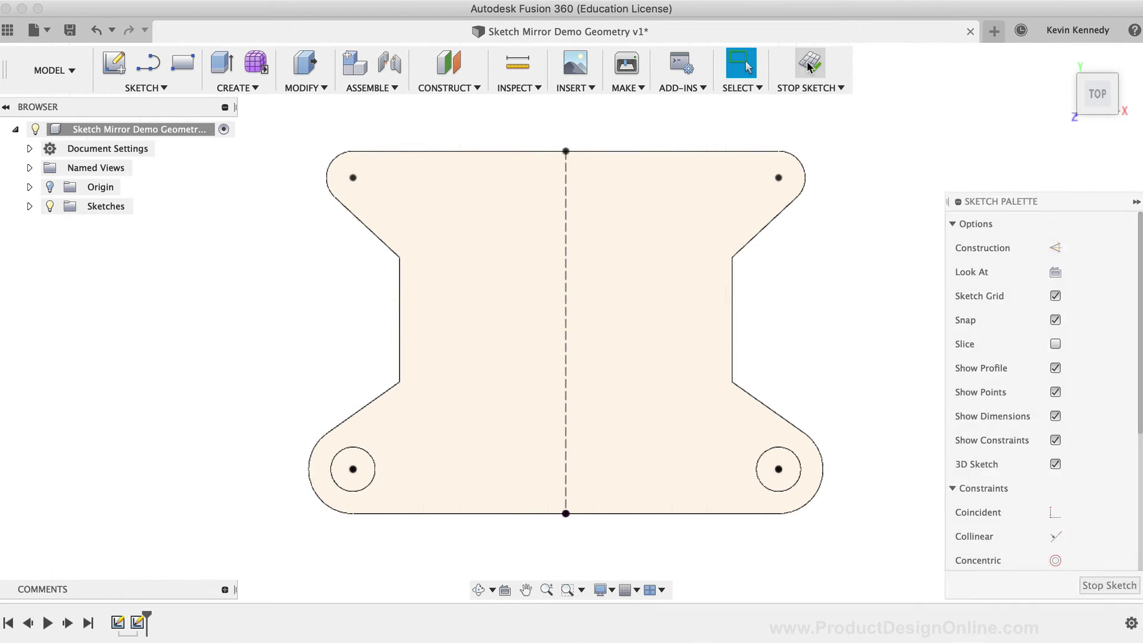
pyautogui.doubleClick(139, 624)
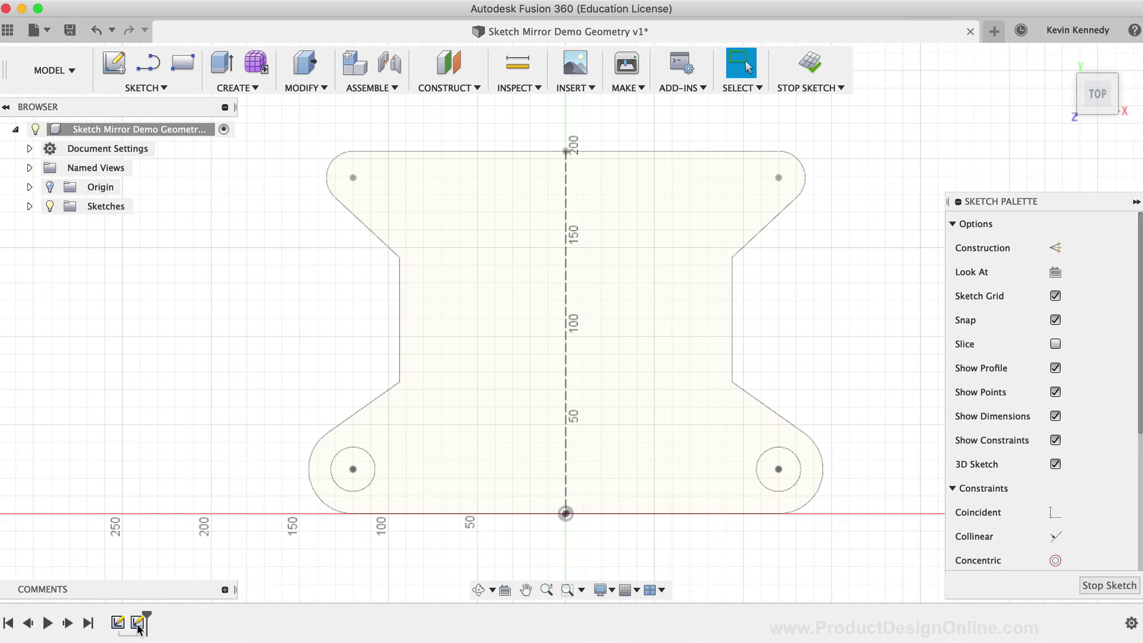
pyautogui.scroll(3, 259, 465)
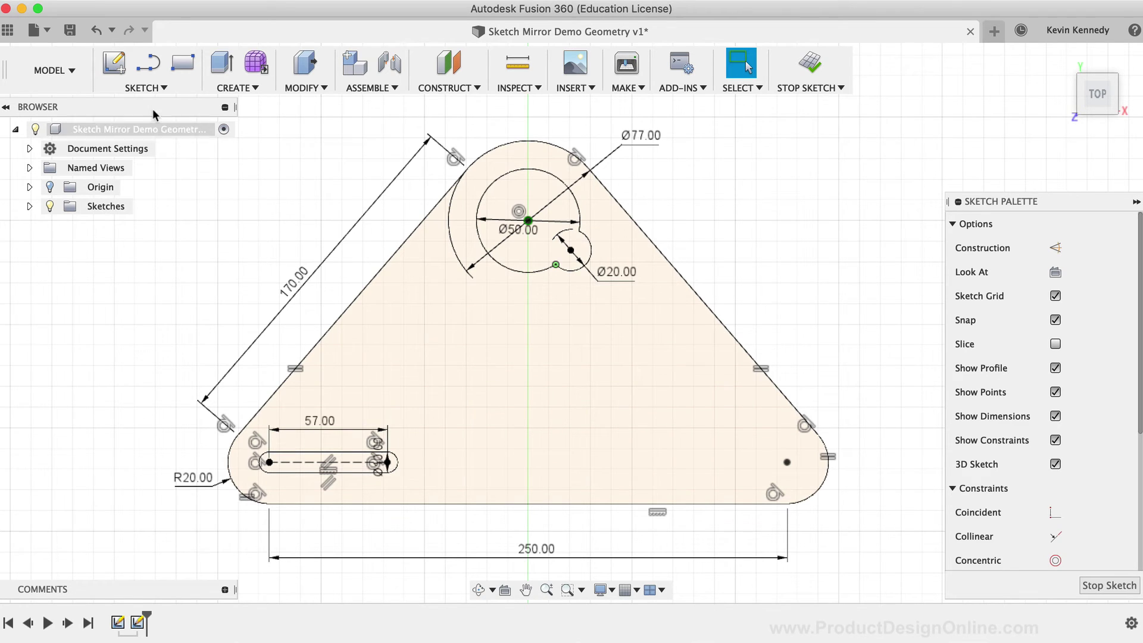
# Step: Draw a construction line from the bottom edge midpoint up to the Ø50 circle centre
pyautogui.click(156, 88)
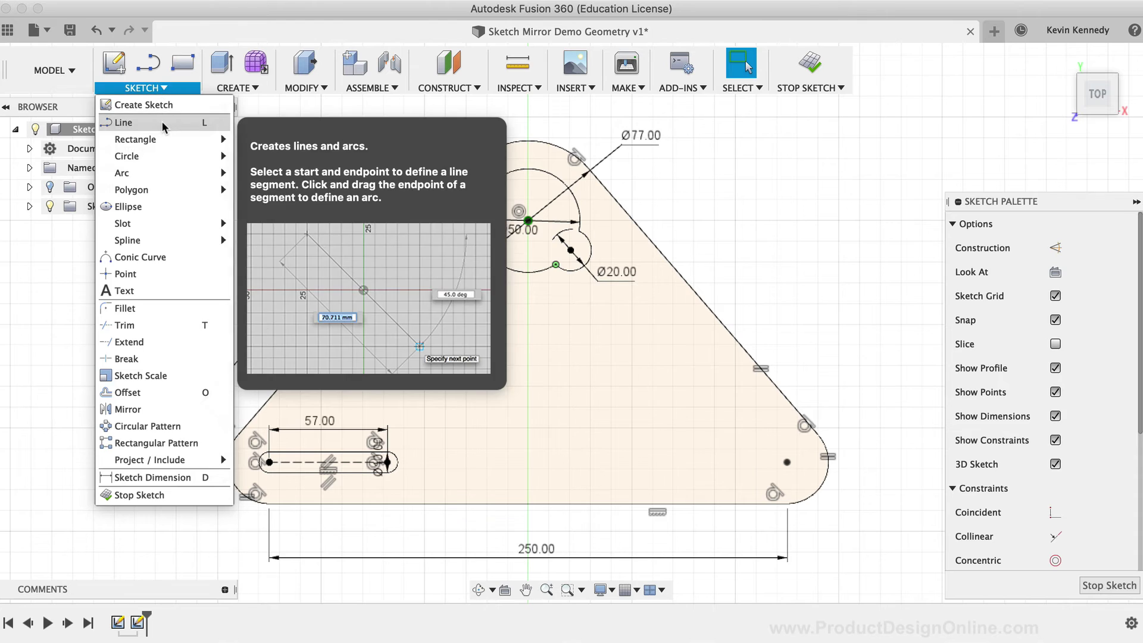
pyautogui.click(162, 121)
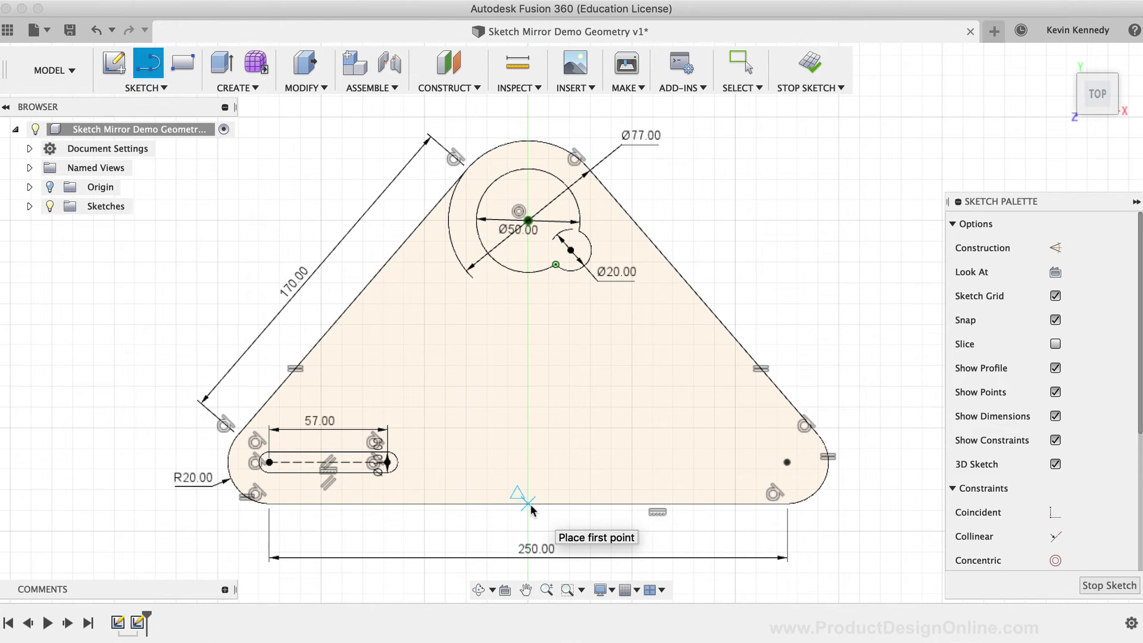
pyautogui.click(1054, 248)
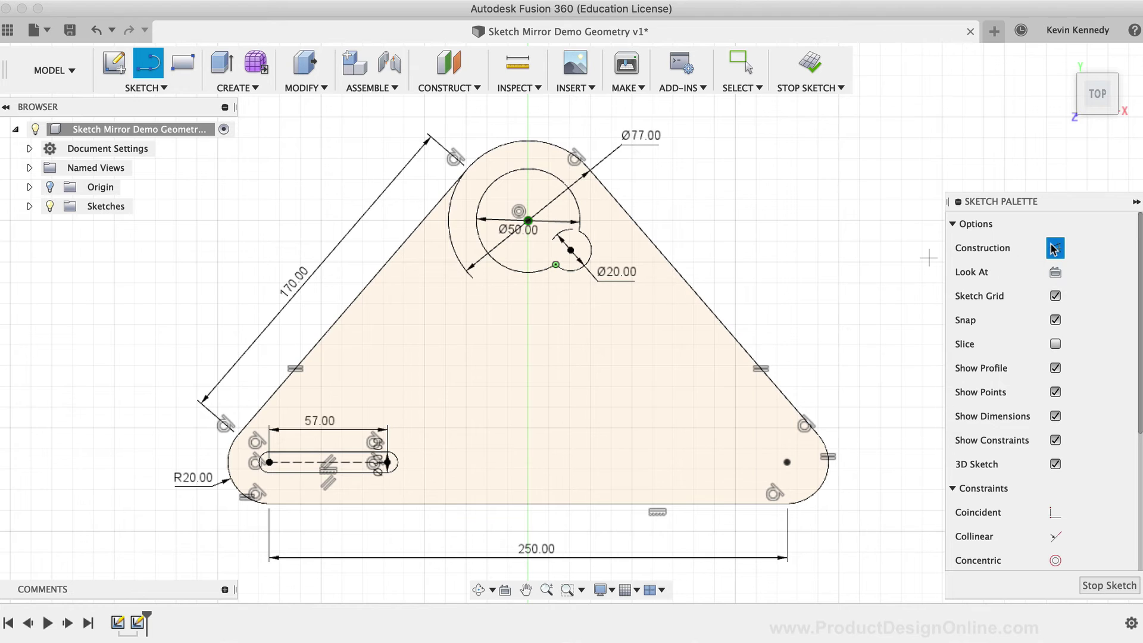
pyautogui.click(525, 504)
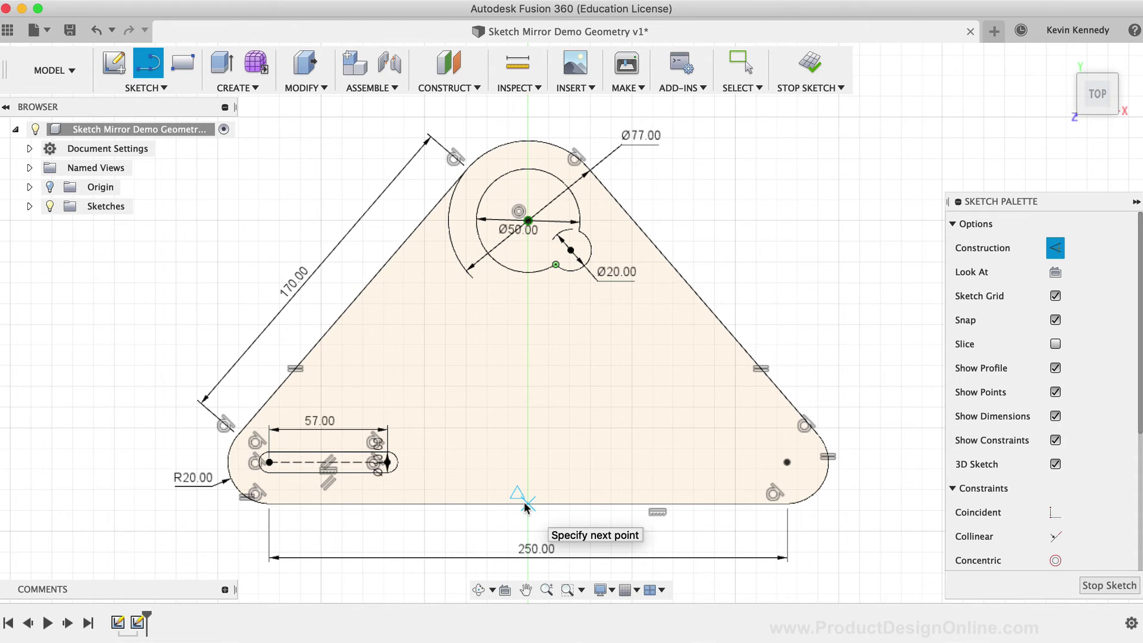
pyautogui.click(528, 221)
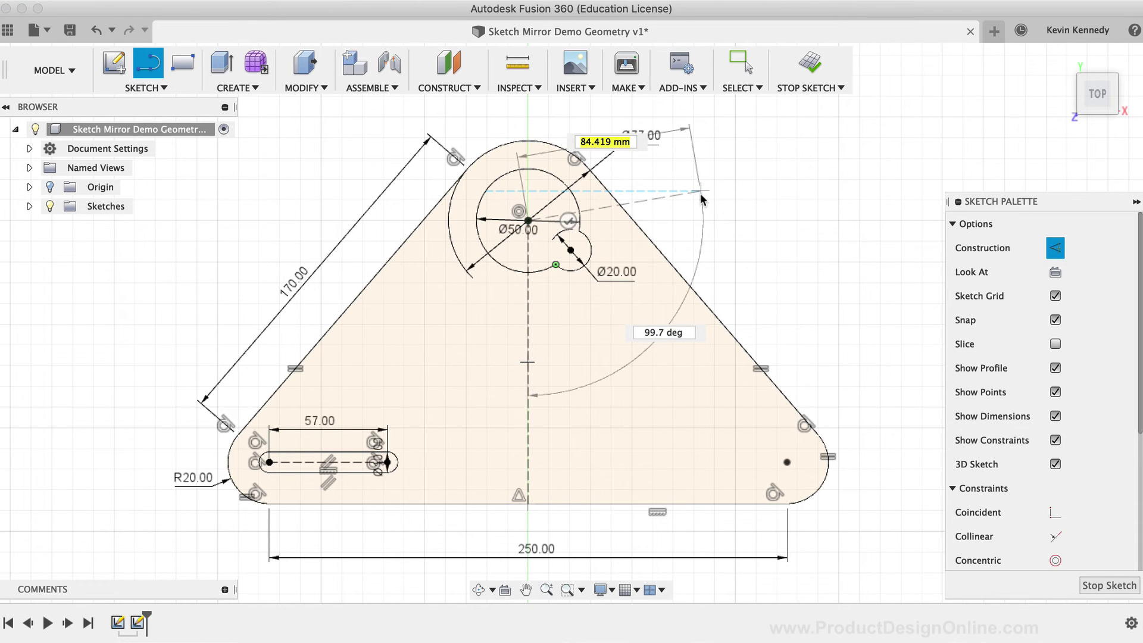
pyautogui.press('Escape')
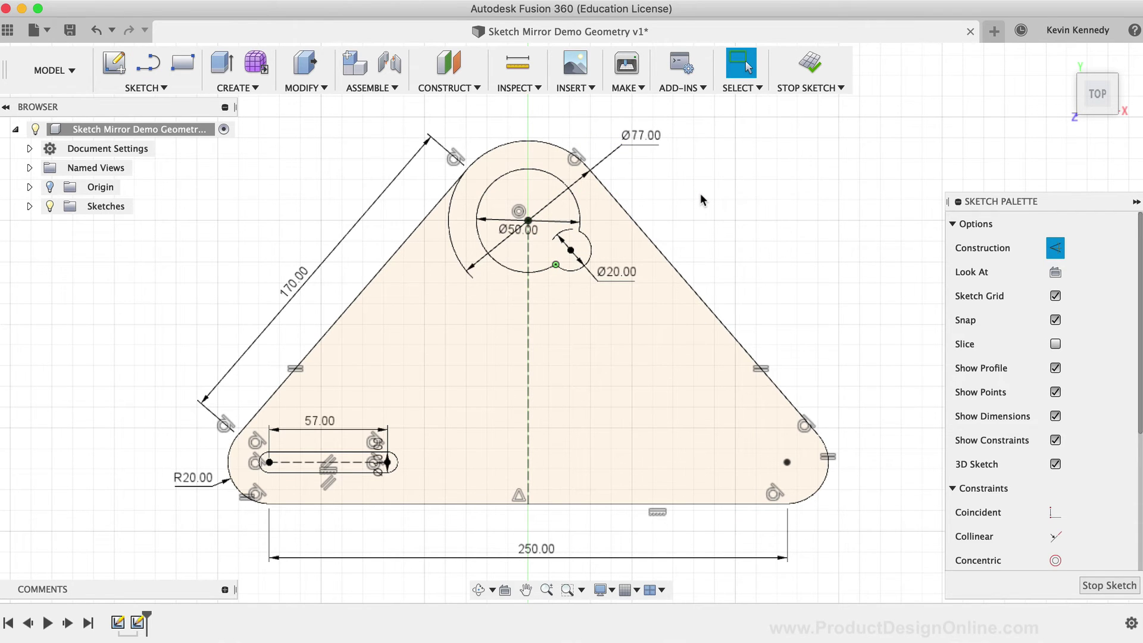
# Step: Search the sketch shortcuts for 'mirror'
pyautogui.press('s')
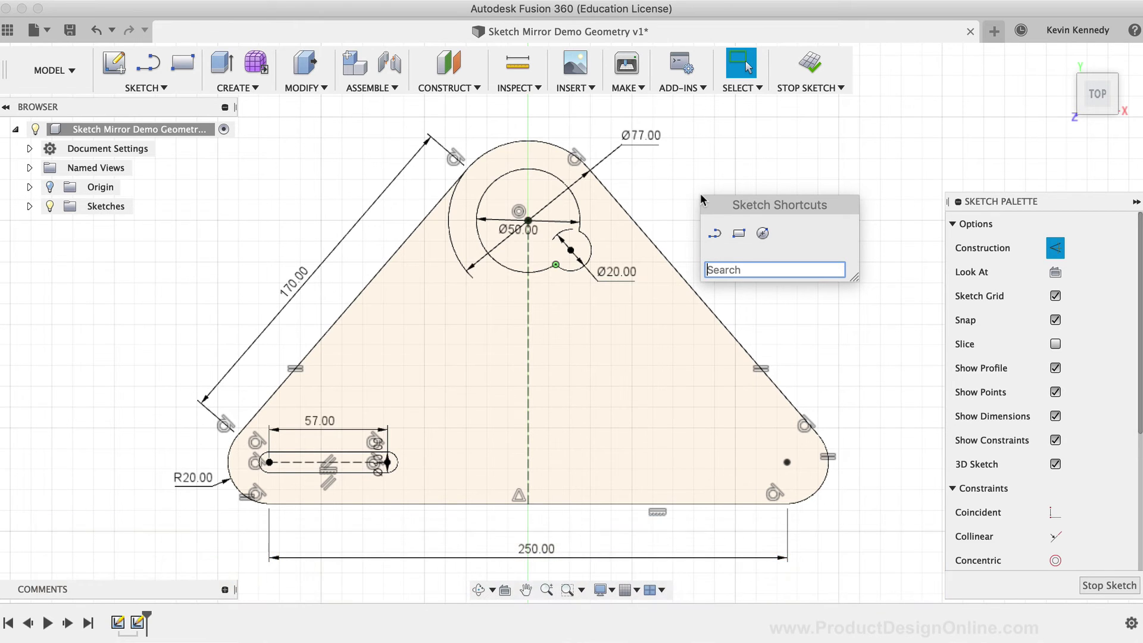
pyautogui.write('mirro')
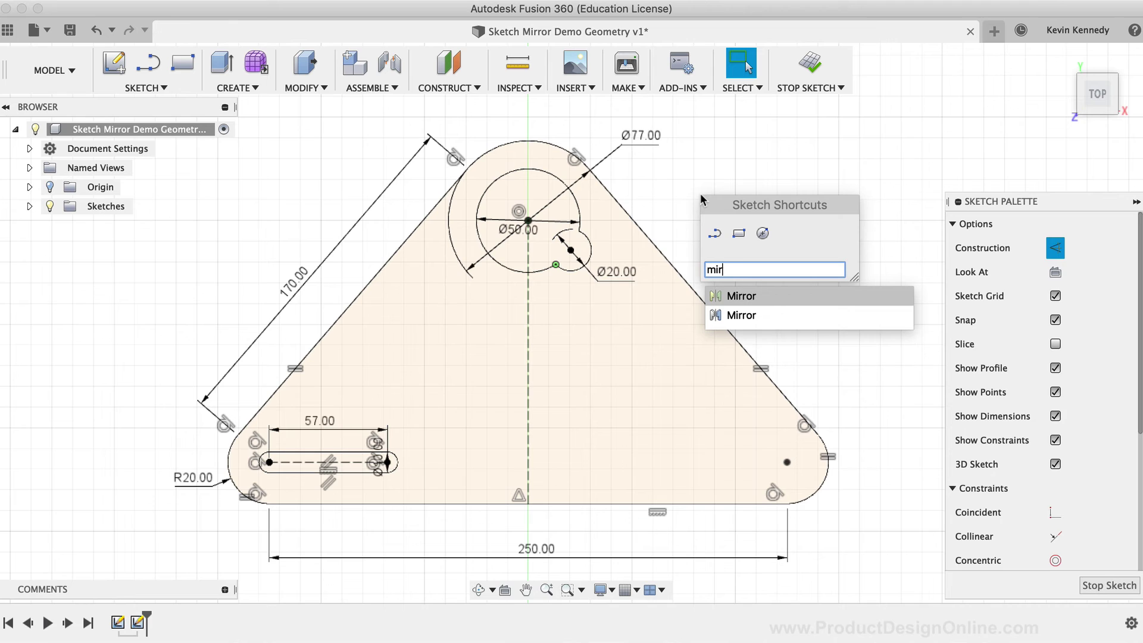
pyautogui.write('r')
# Step: Mirror the slot's two lines, two arcs and centre line across the vertical construction line
pyautogui.click(777, 295)
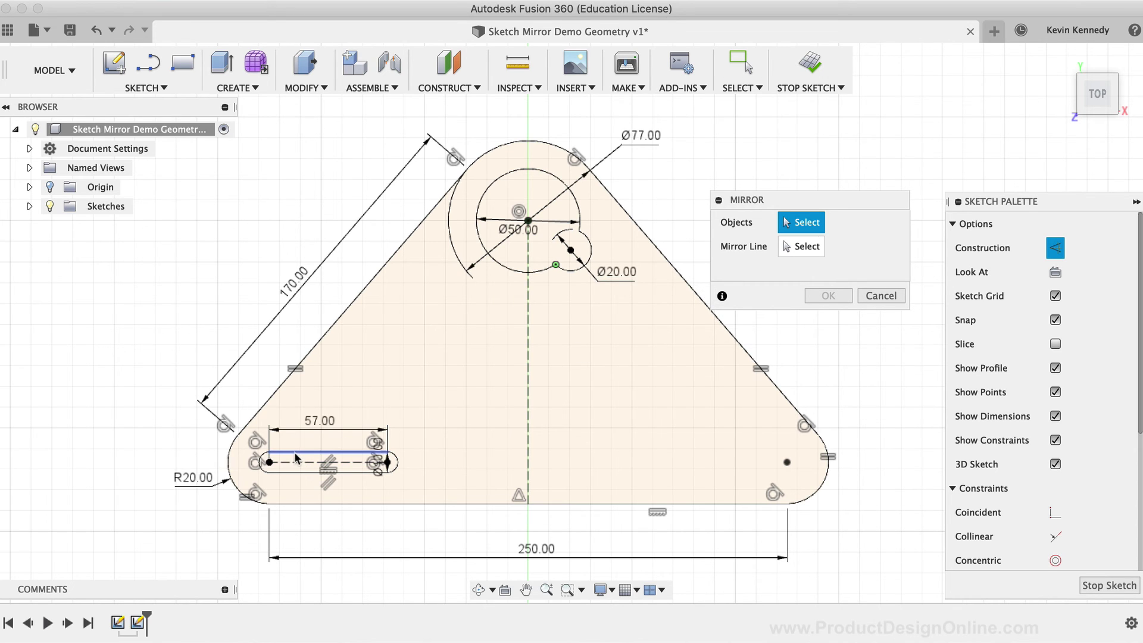
pyautogui.click(266, 454)
pyautogui.click(261, 462)
pyautogui.click(292, 471)
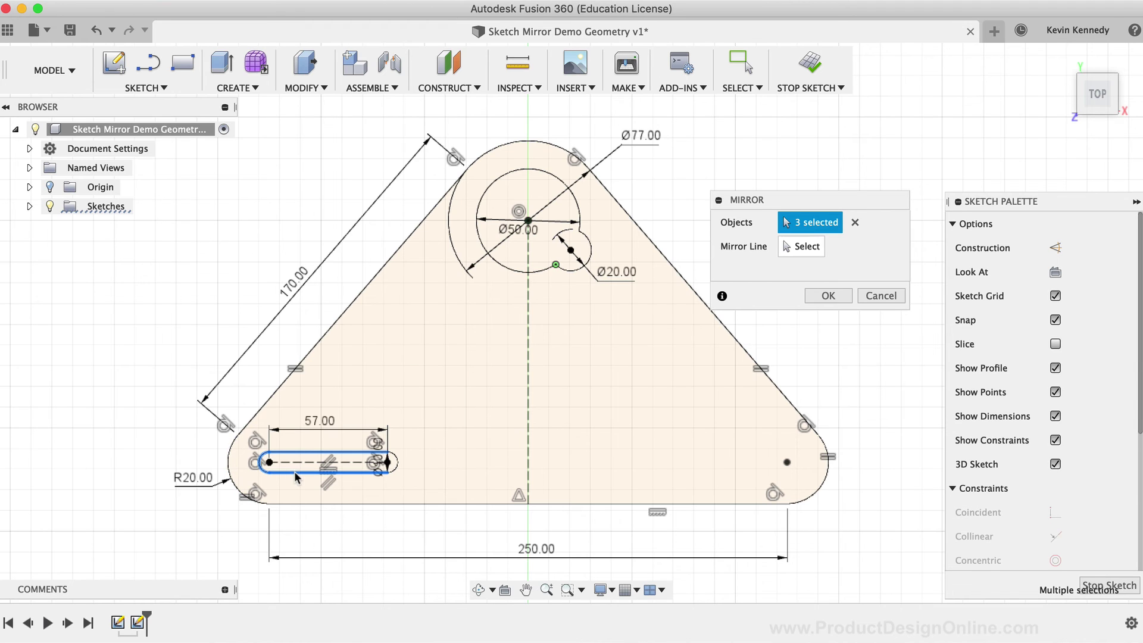
pyautogui.click(397, 462)
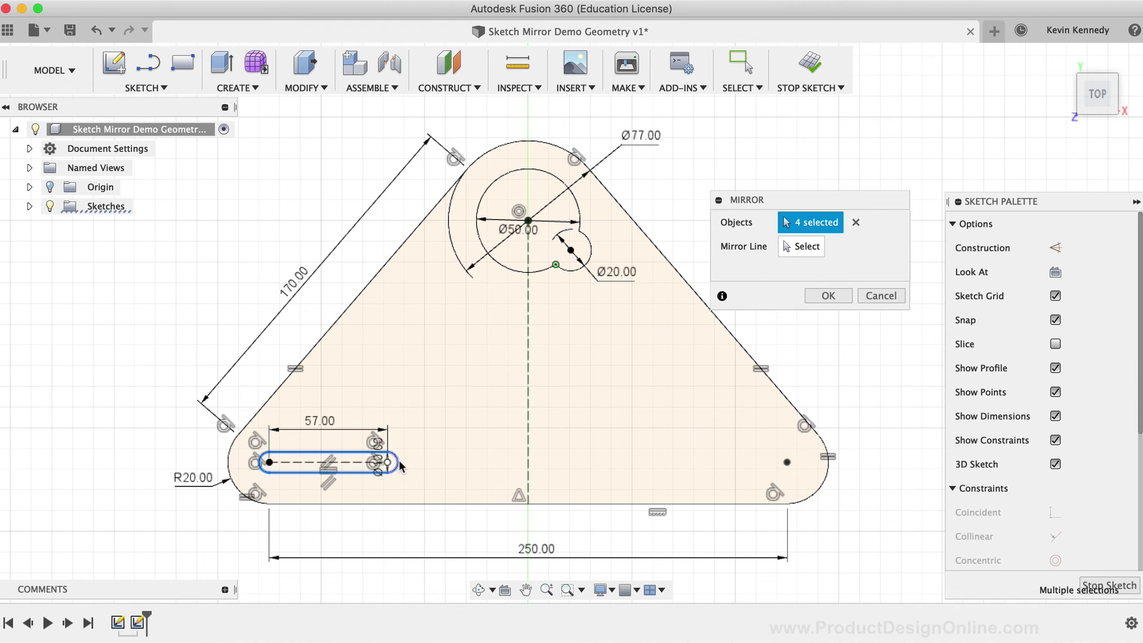
pyautogui.click(317, 464)
pyautogui.click(797, 247)
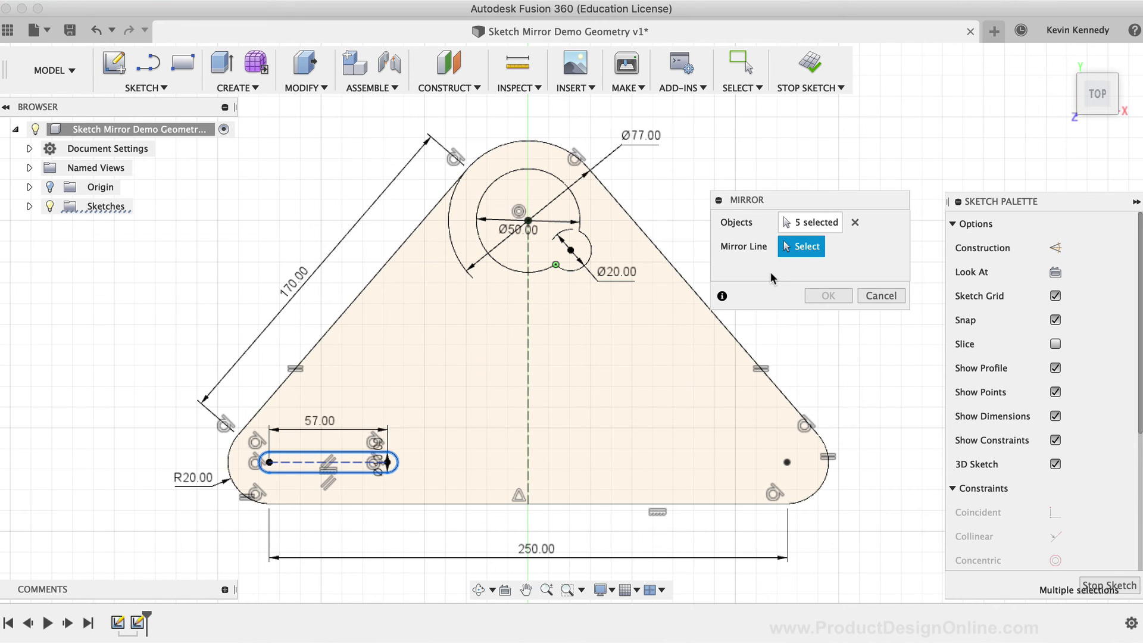
pyautogui.click(527, 388)
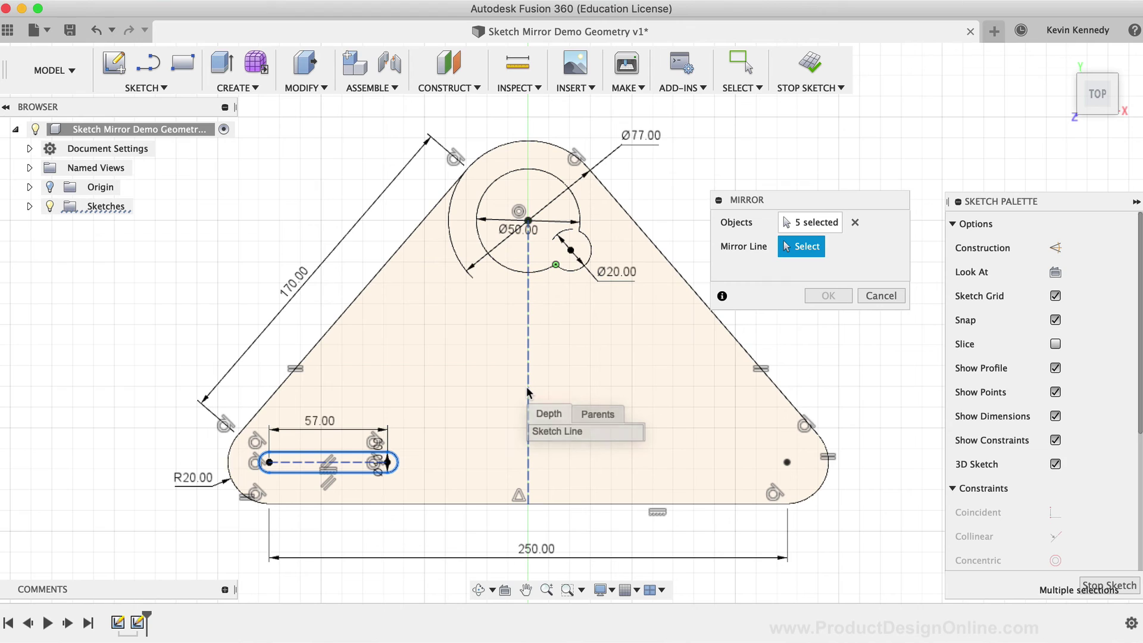
pyautogui.click(526, 388)
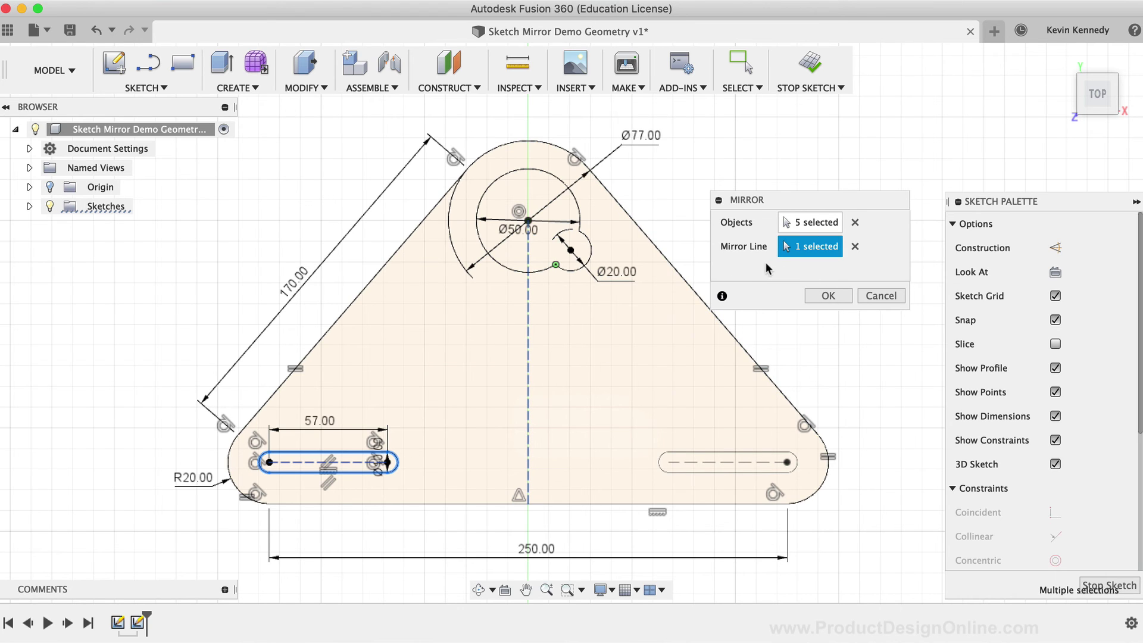
pyautogui.click(825, 293)
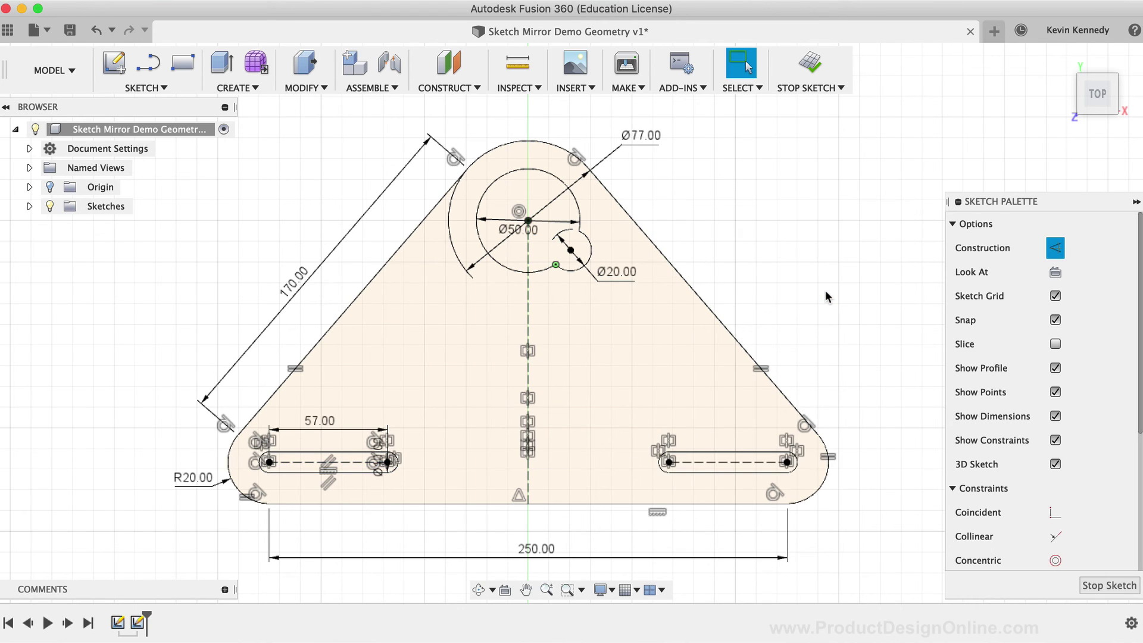
pyautogui.rightClick(737, 244)
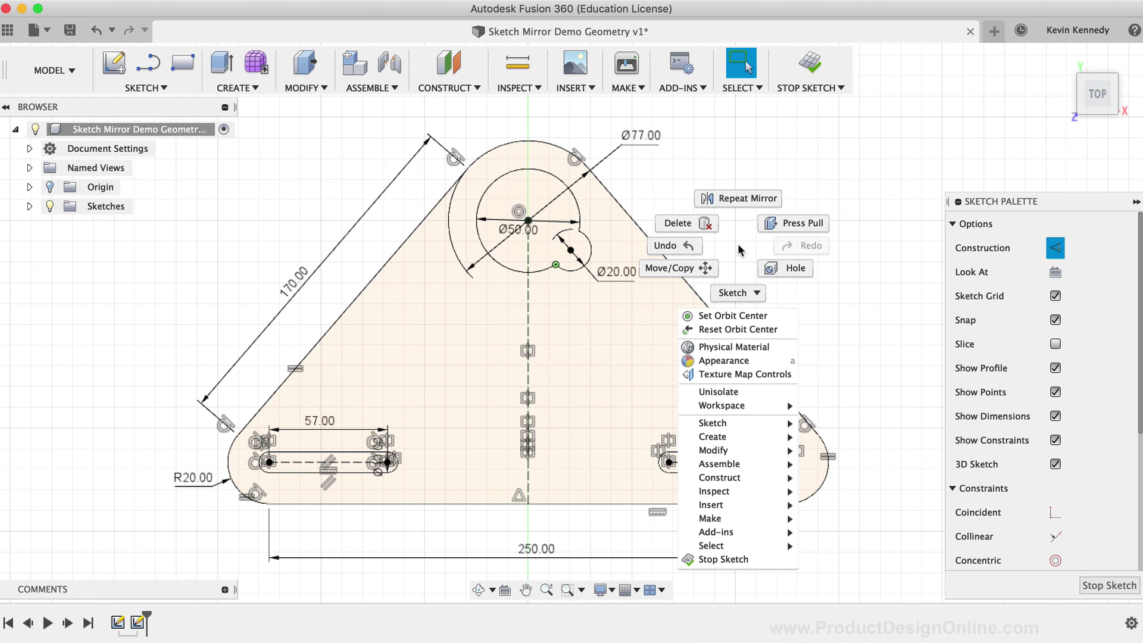
pyautogui.click(736, 198)
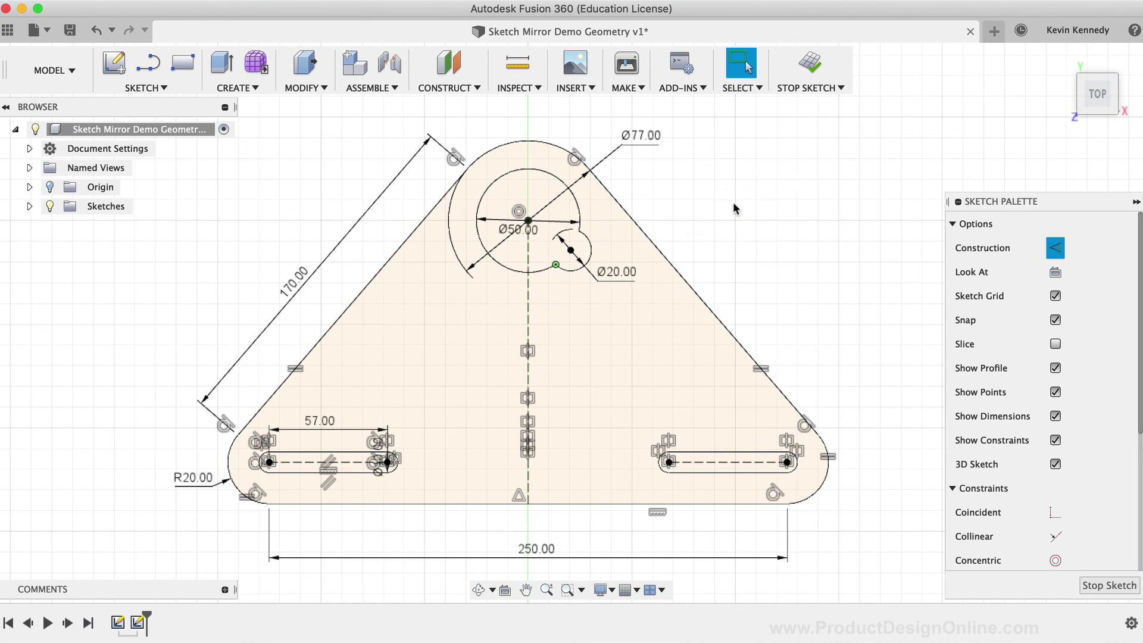
pyautogui.click(548, 179)
pyautogui.click(592, 250)
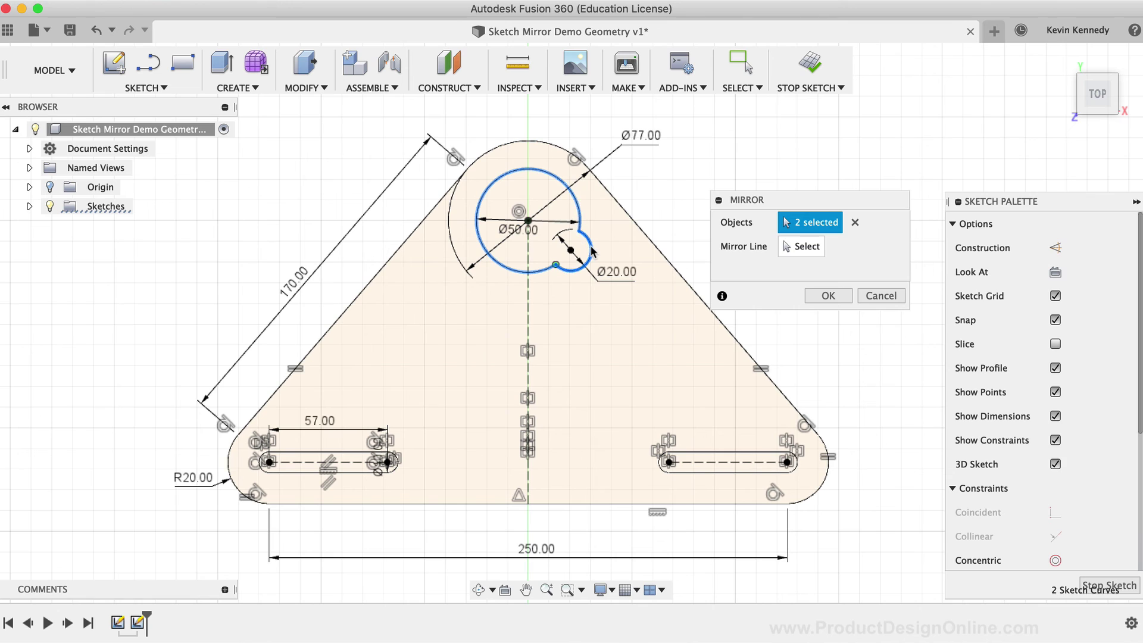
pyautogui.click(801, 246)
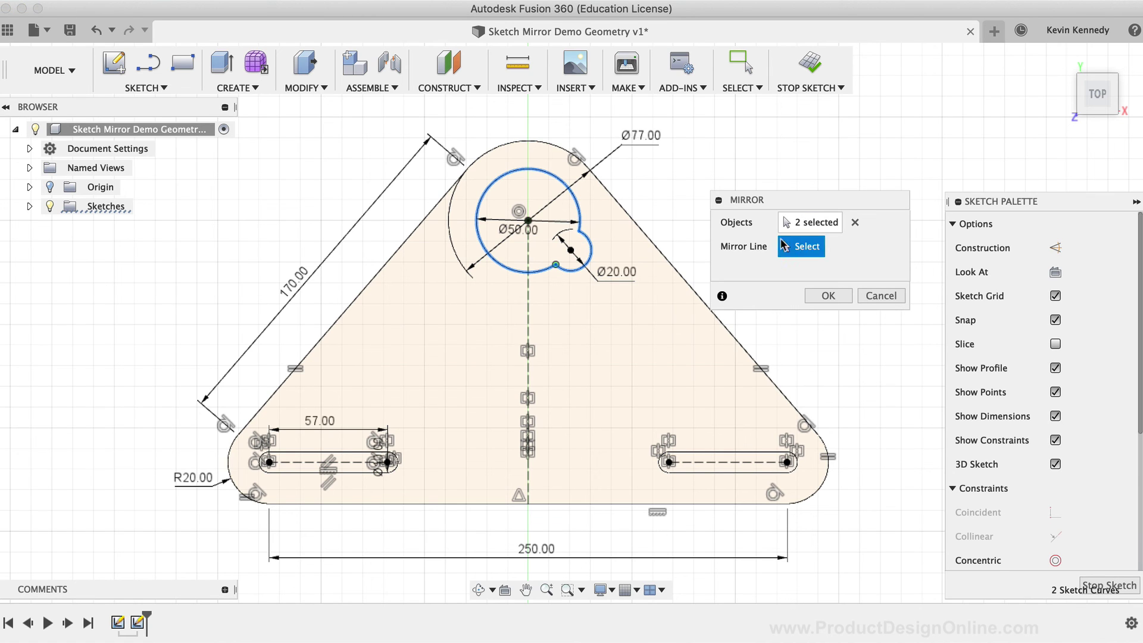
pyautogui.click(648, 237)
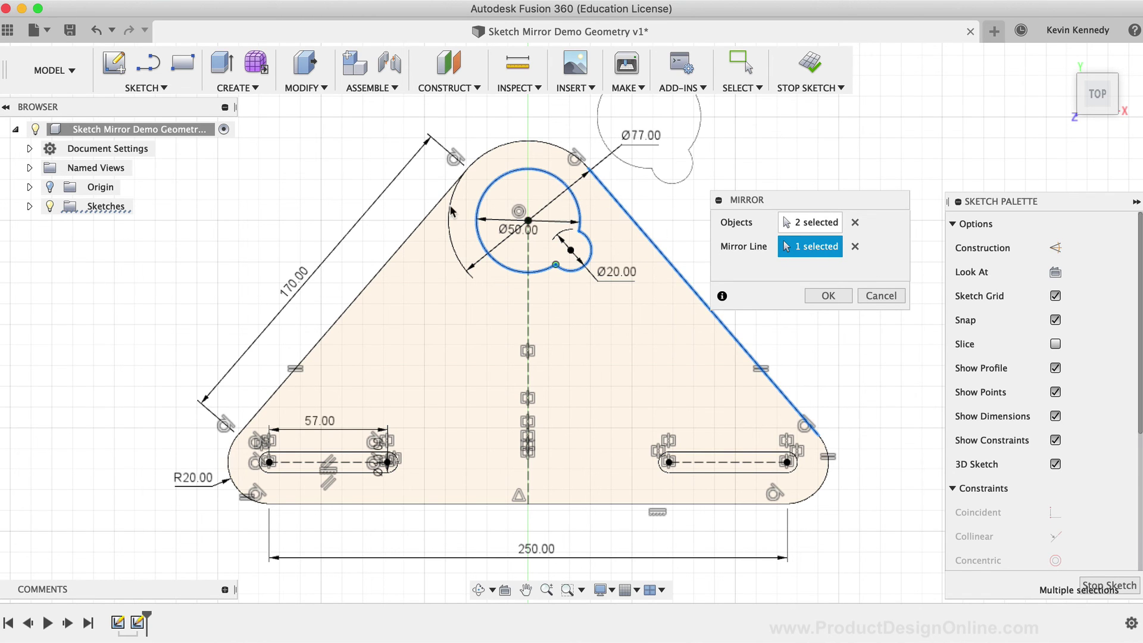
pyautogui.click(432, 214)
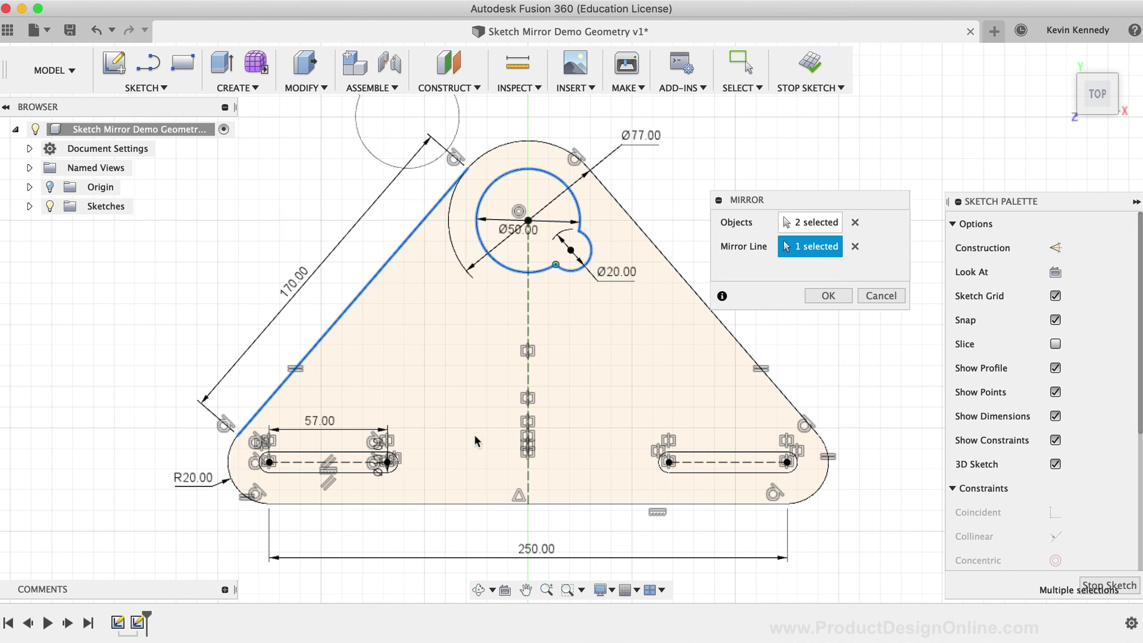
pyautogui.click(492, 503)
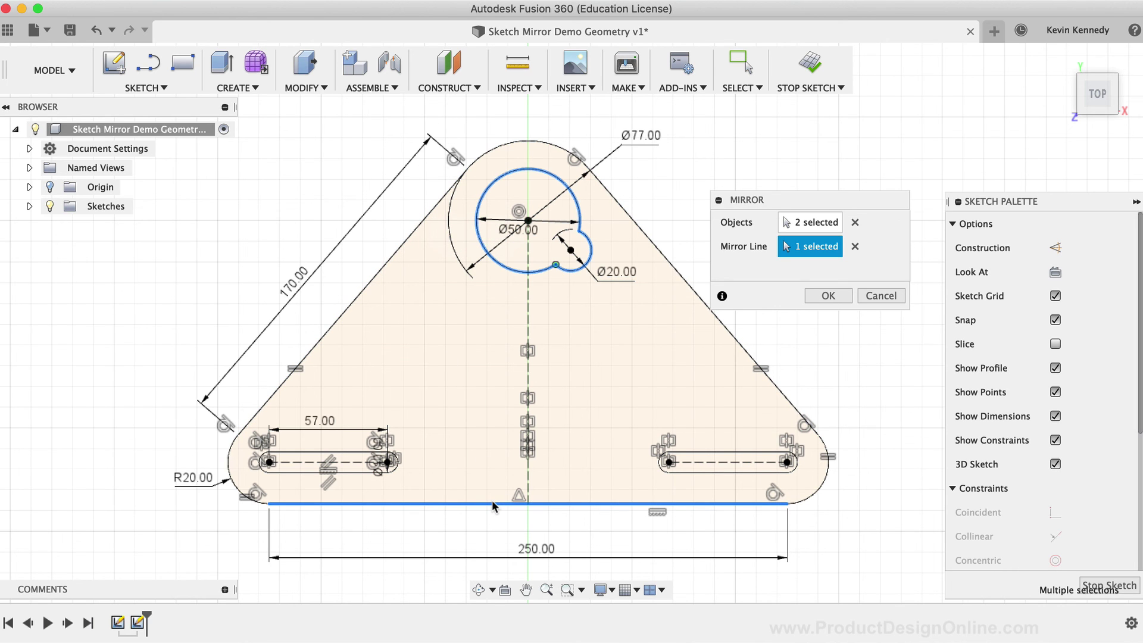
pyautogui.scroll(-5, 492, 500)
pyautogui.scroll(5, 414, 410)
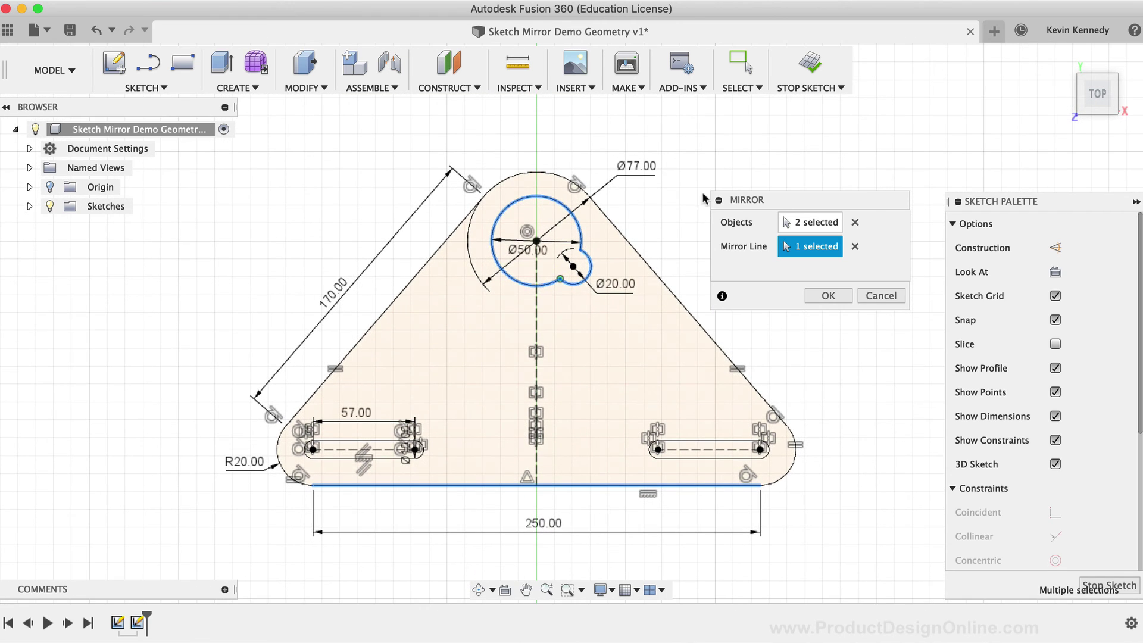
pyautogui.click(854, 246)
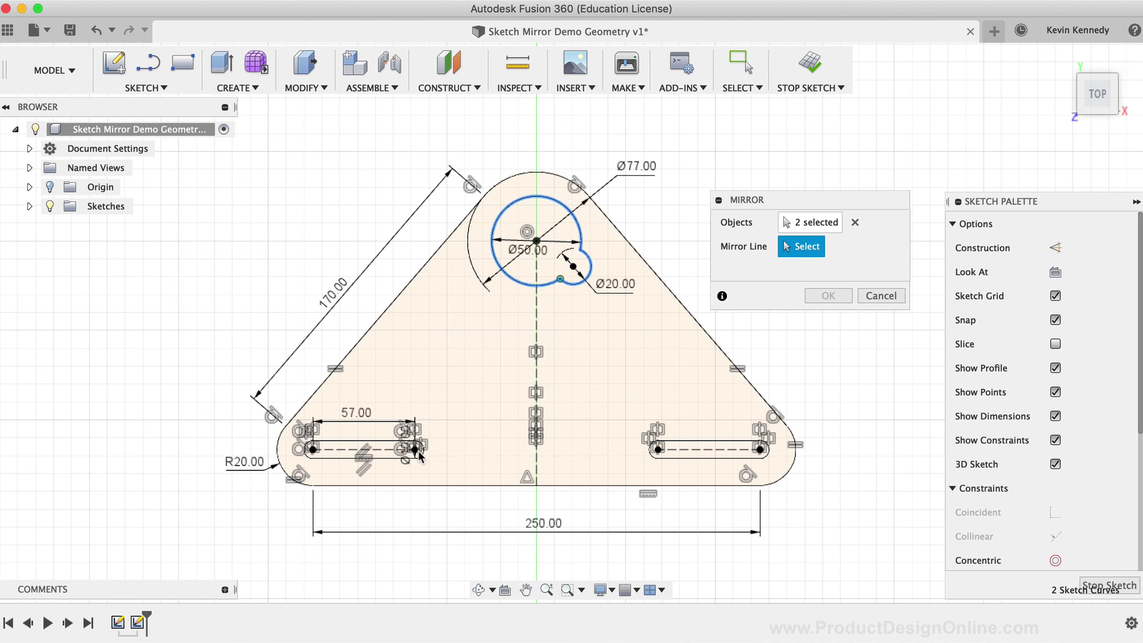
pyautogui.click(881, 296)
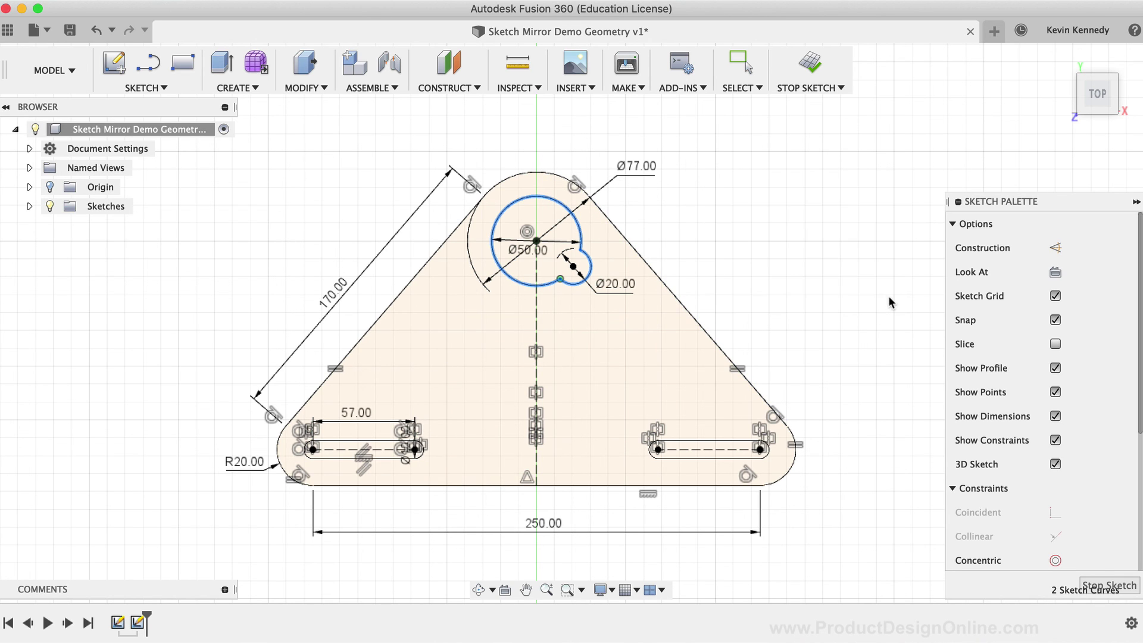
pyautogui.press('Escape')
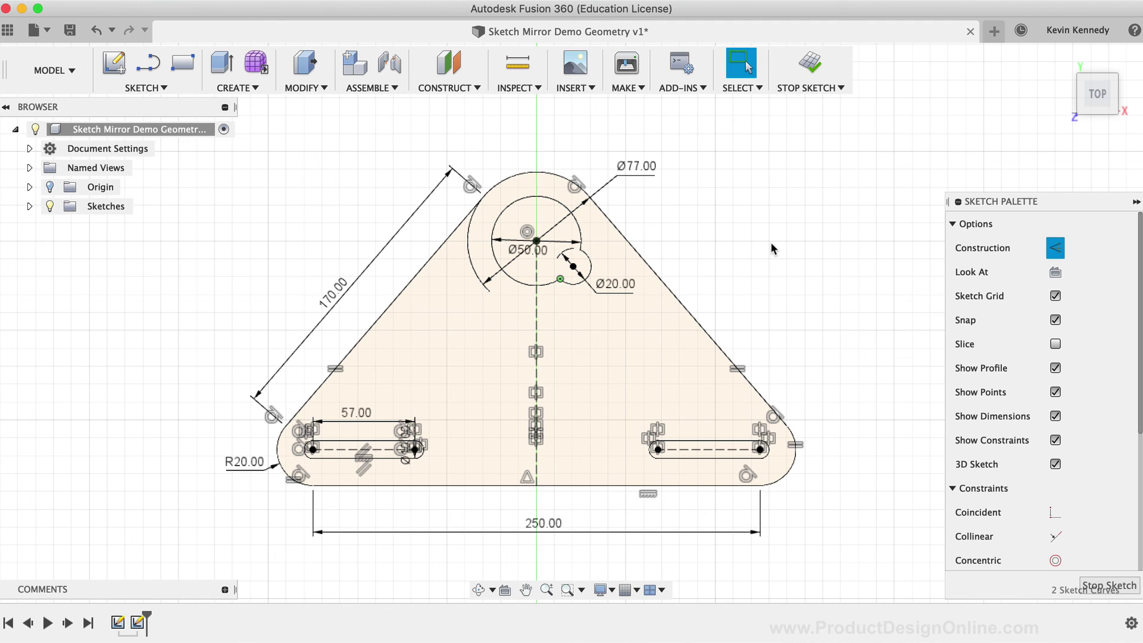